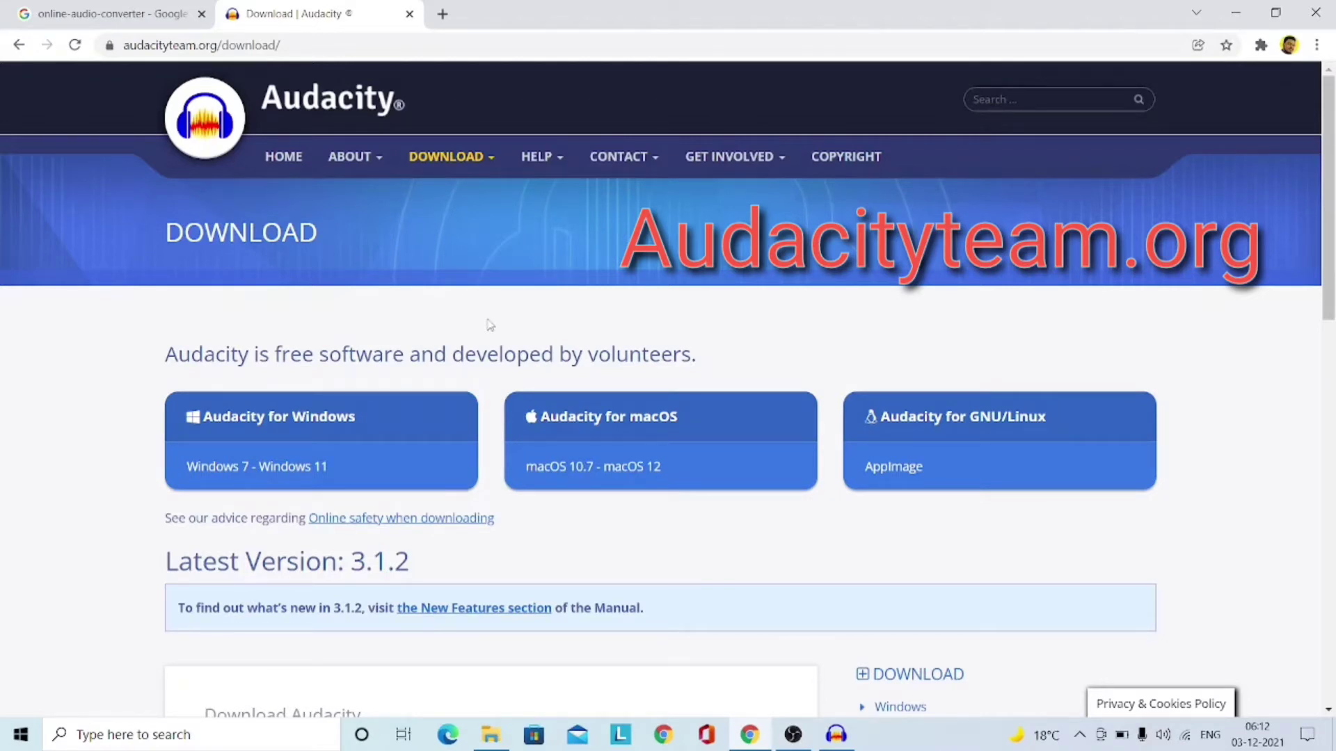
Download the Windows installer for Audacity 3.1.2 (64 bit), dismiss the download notice and minimize the browser.
left_click(292, 445)
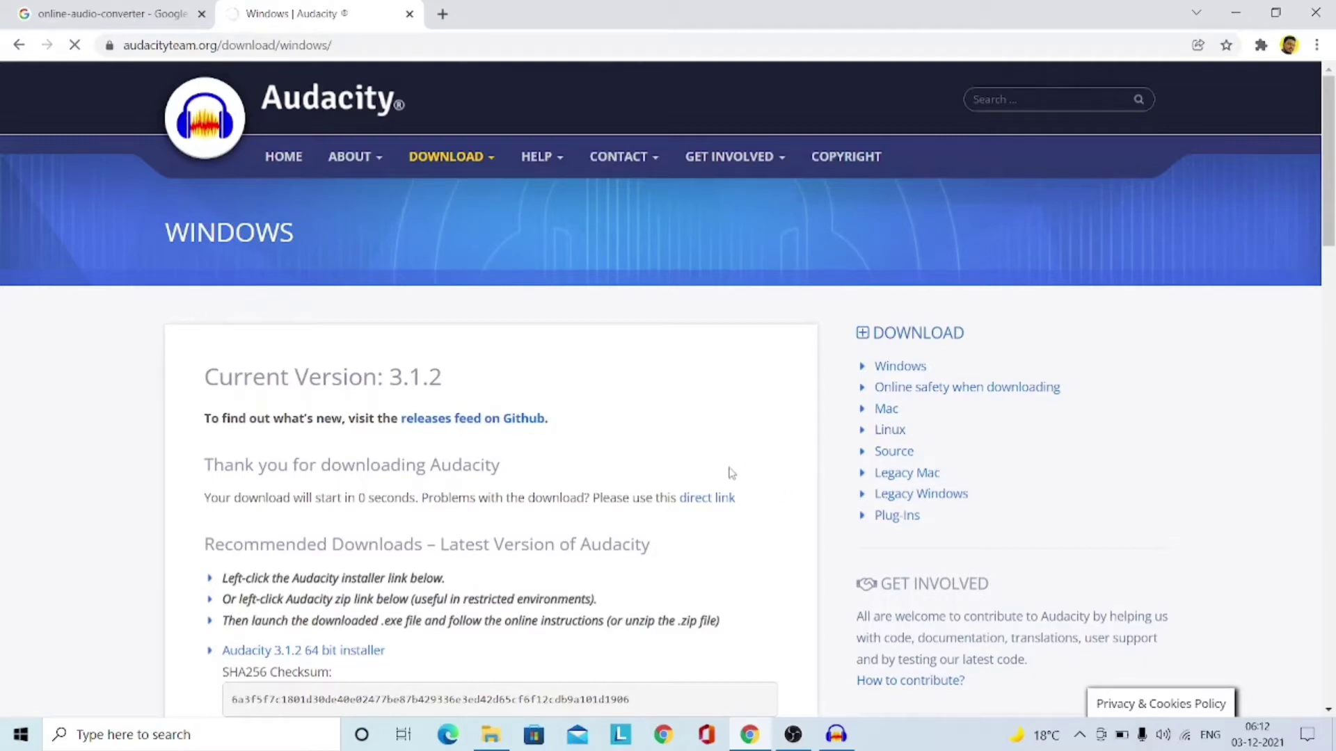
left_click(282, 657)
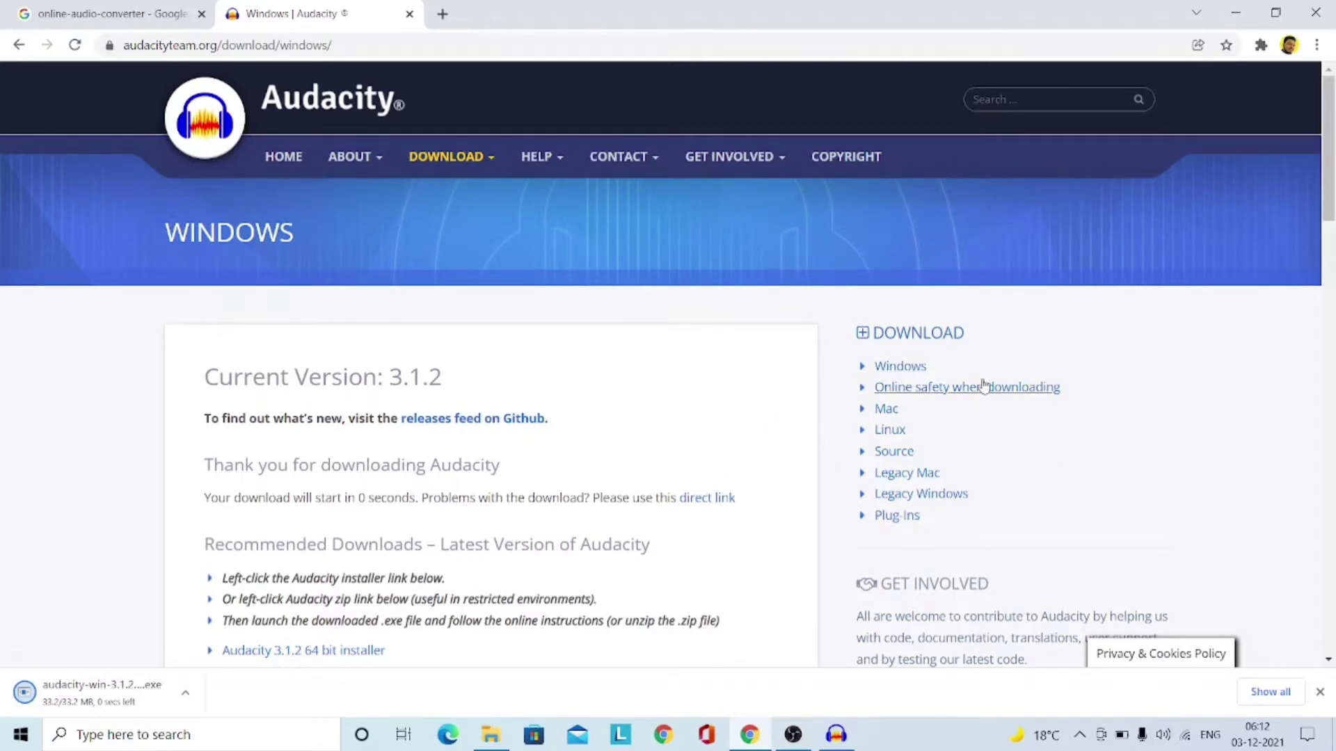
left_click(1320, 693)
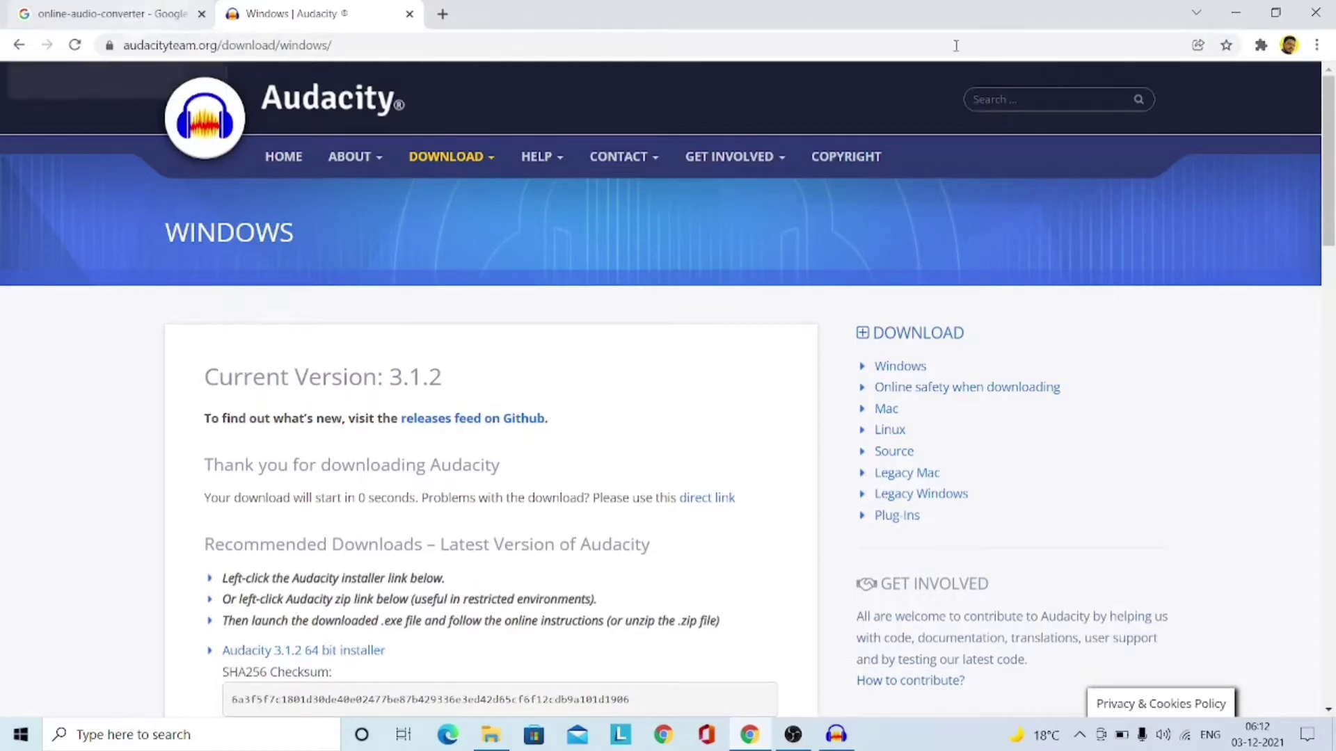
left_click(1238, 17)
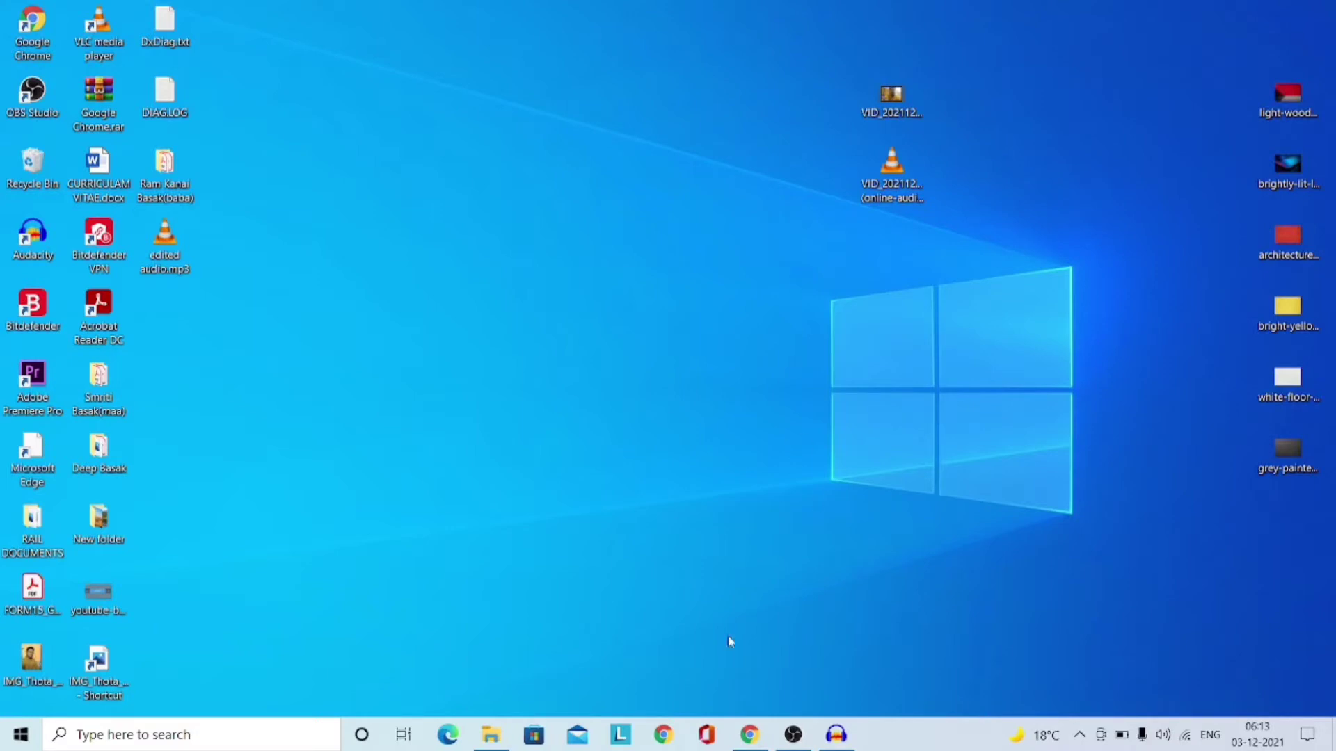
Switch back to Chrome and open online-audio-converter.com from the Google results for online-audio-converter.
left_click(750, 734)
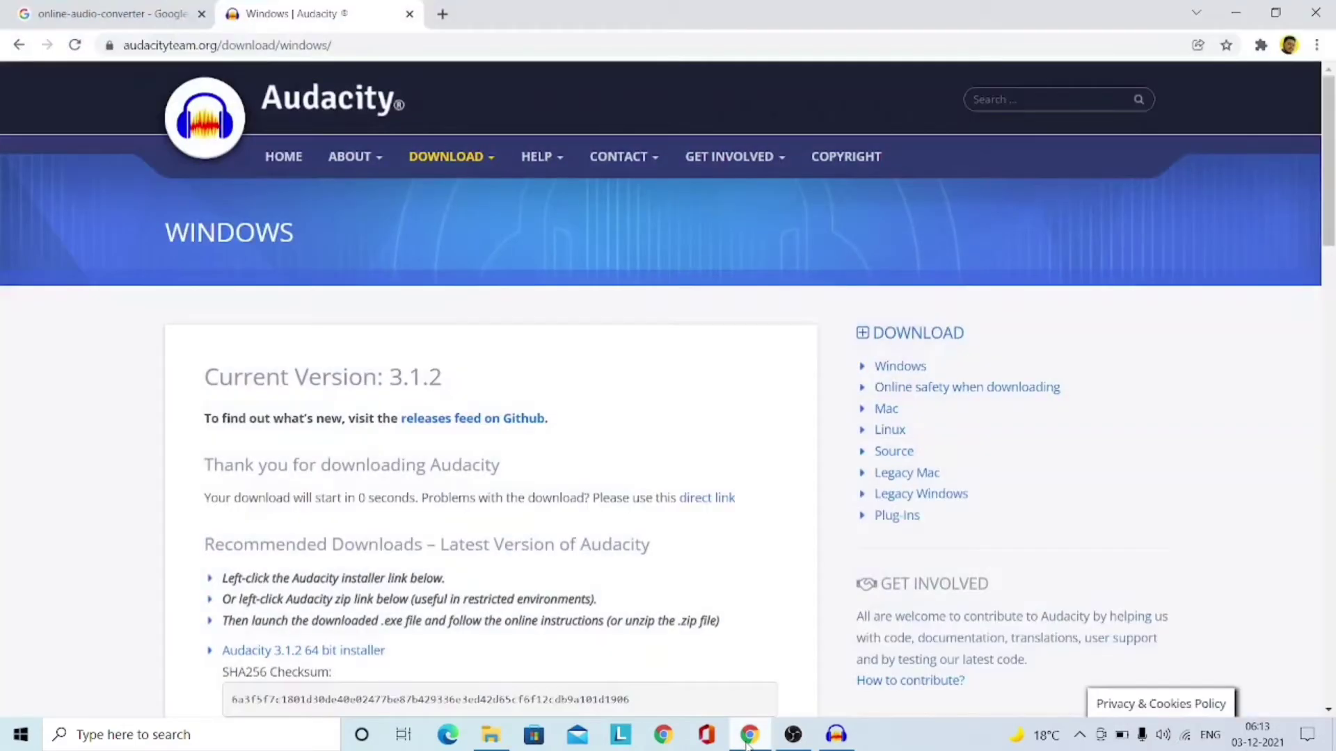
left_click(67, 7)
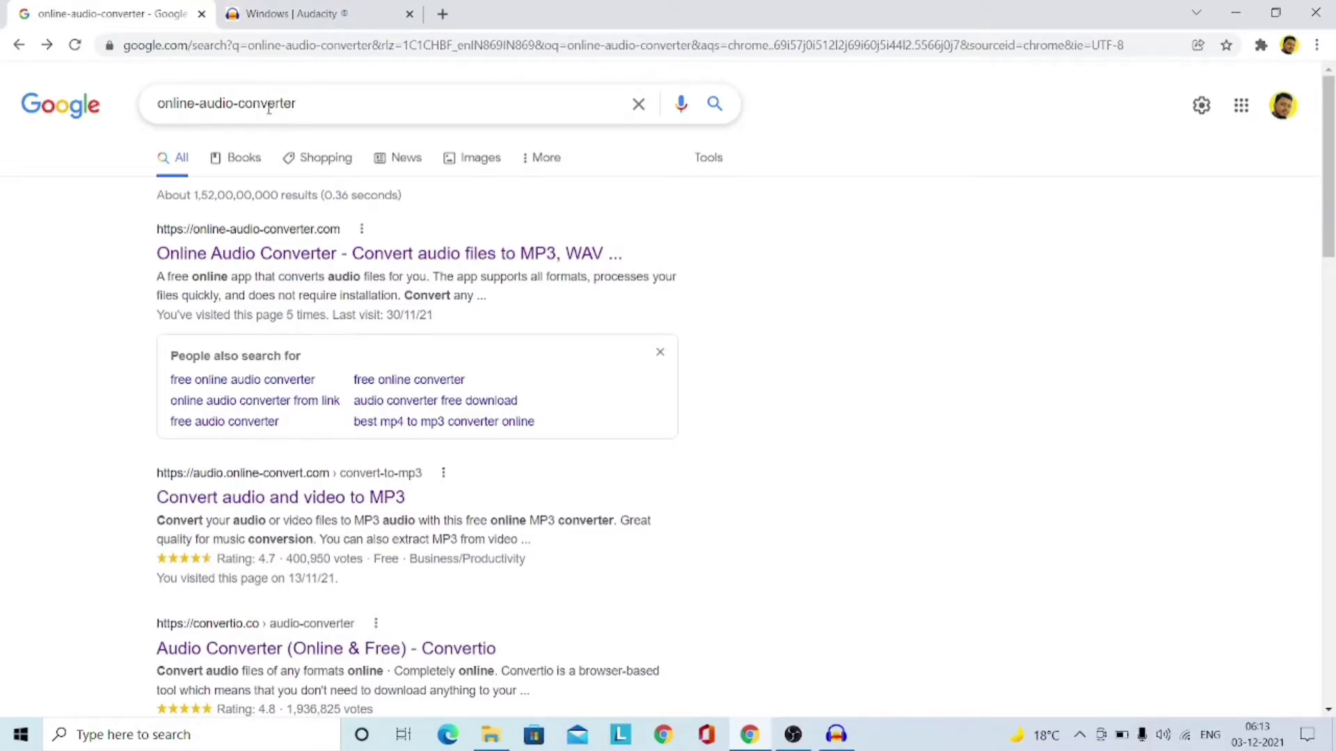
left_click(262, 265)
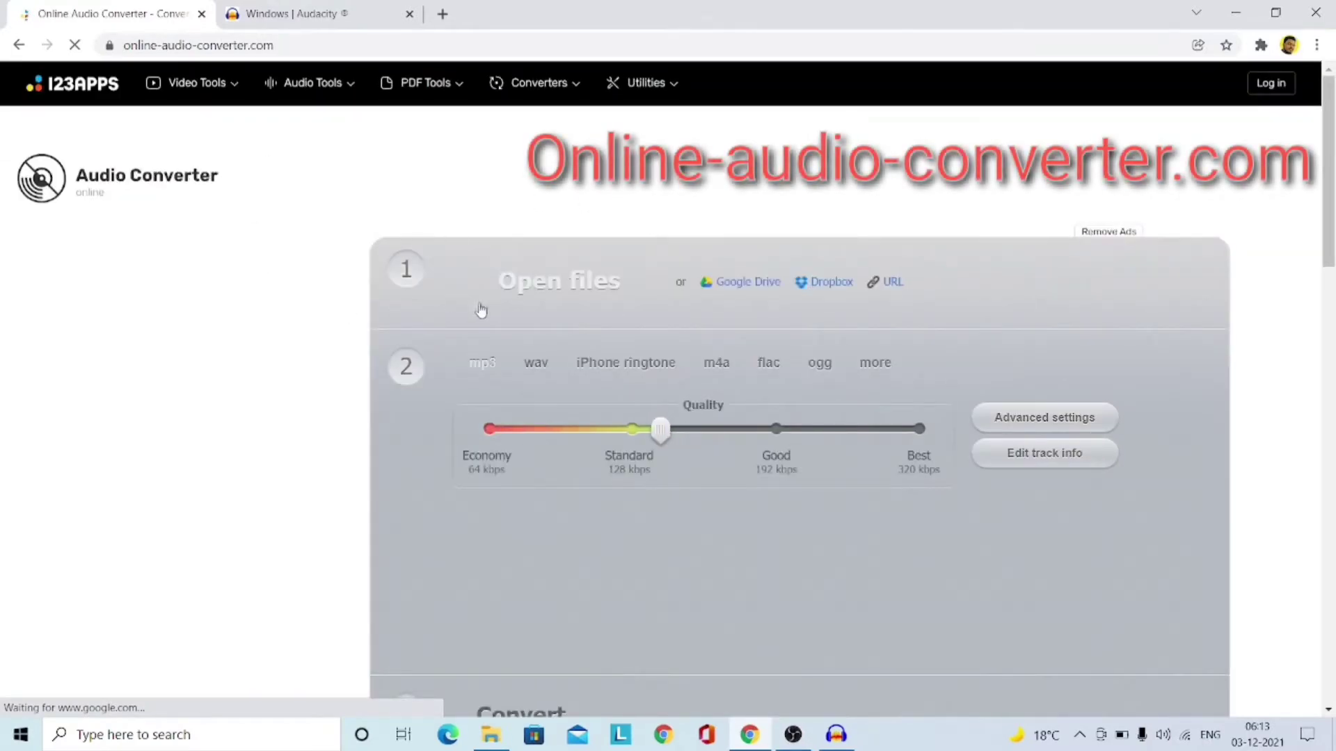
Load the video VID_20211203_050215.mp4 from the Desktop into the audio converter.
left_click(585, 293)
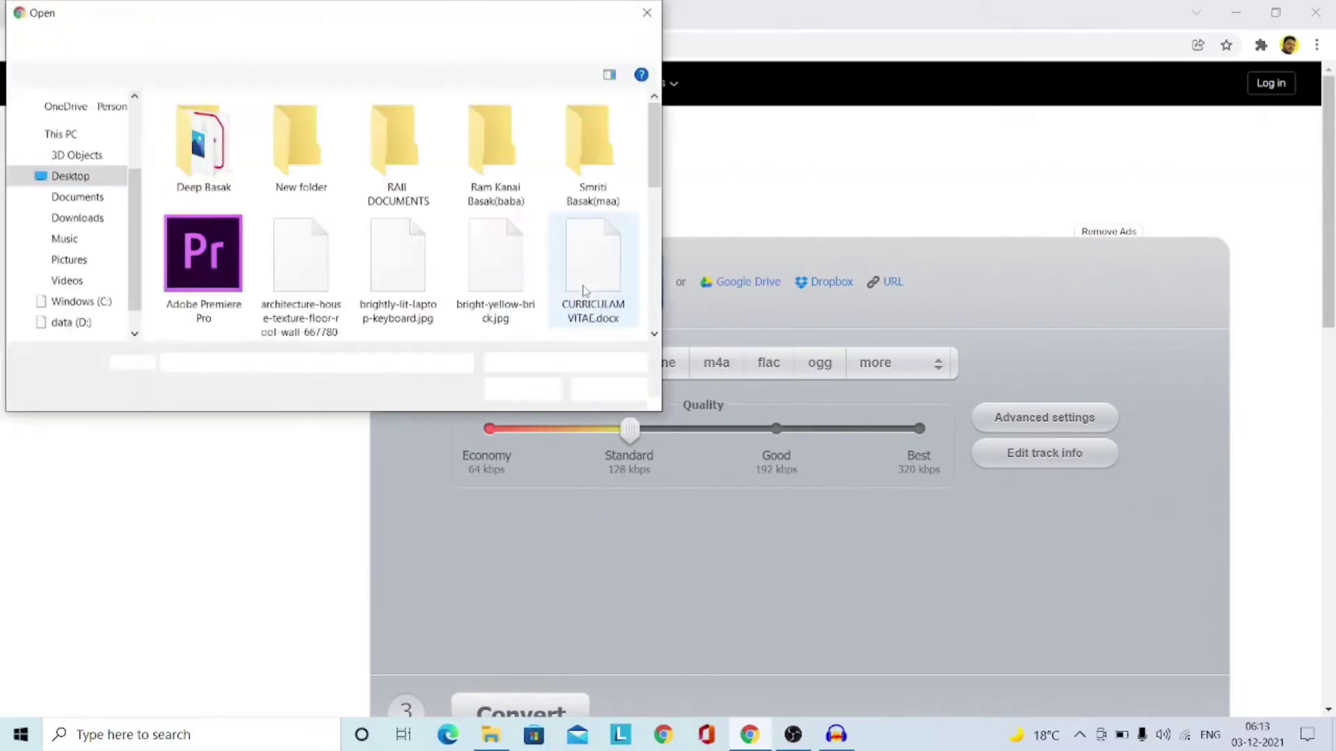
left_click(654, 334)
scroll(654, 336, "down", 3)
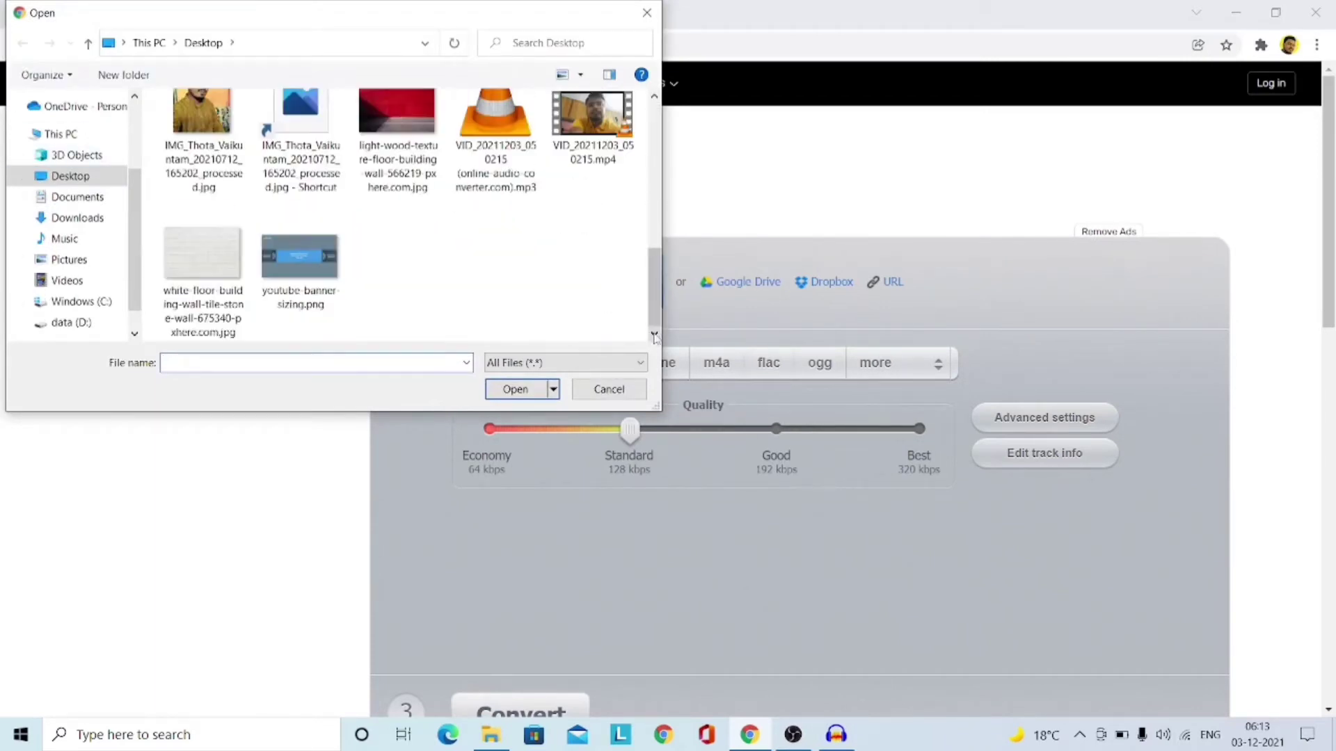
double_click(608, 134)
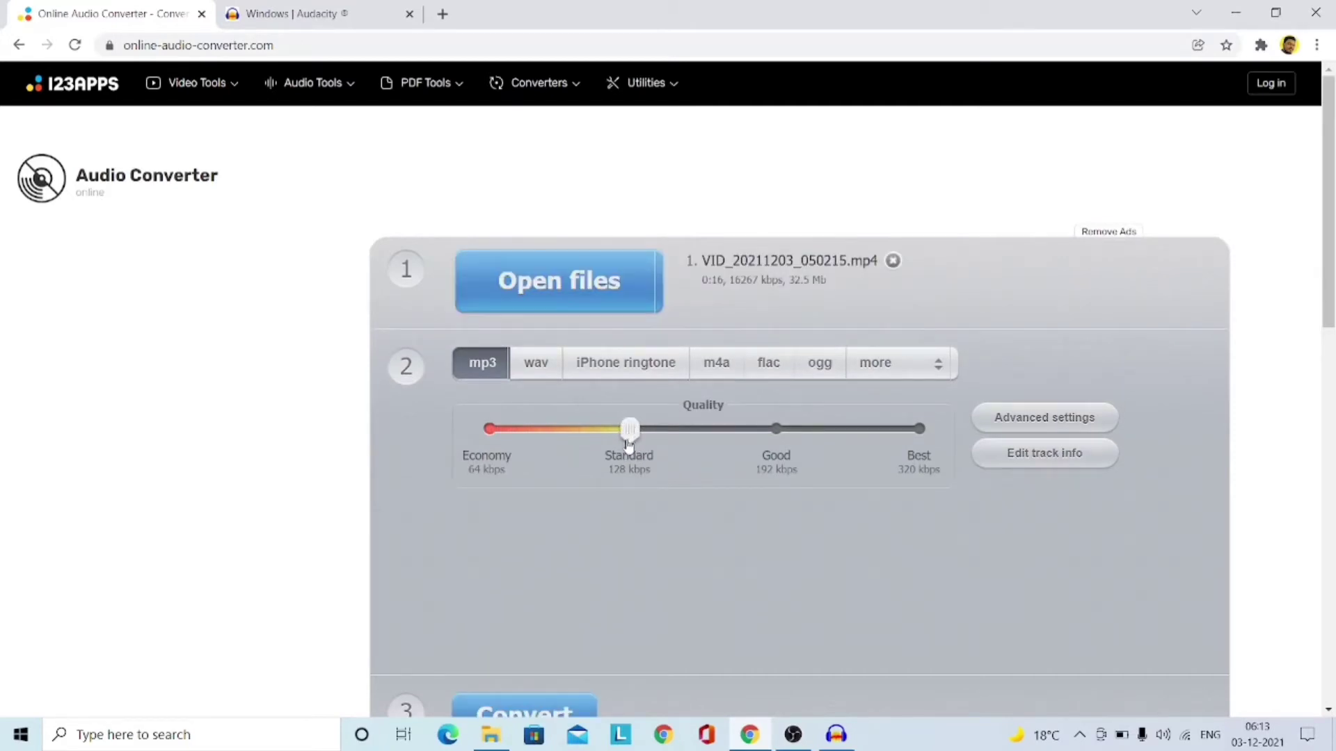
Set the mp3 quality to Best, 320 kbps, and convert the loaded video.
left_click_drag(630, 438, 938, 450)
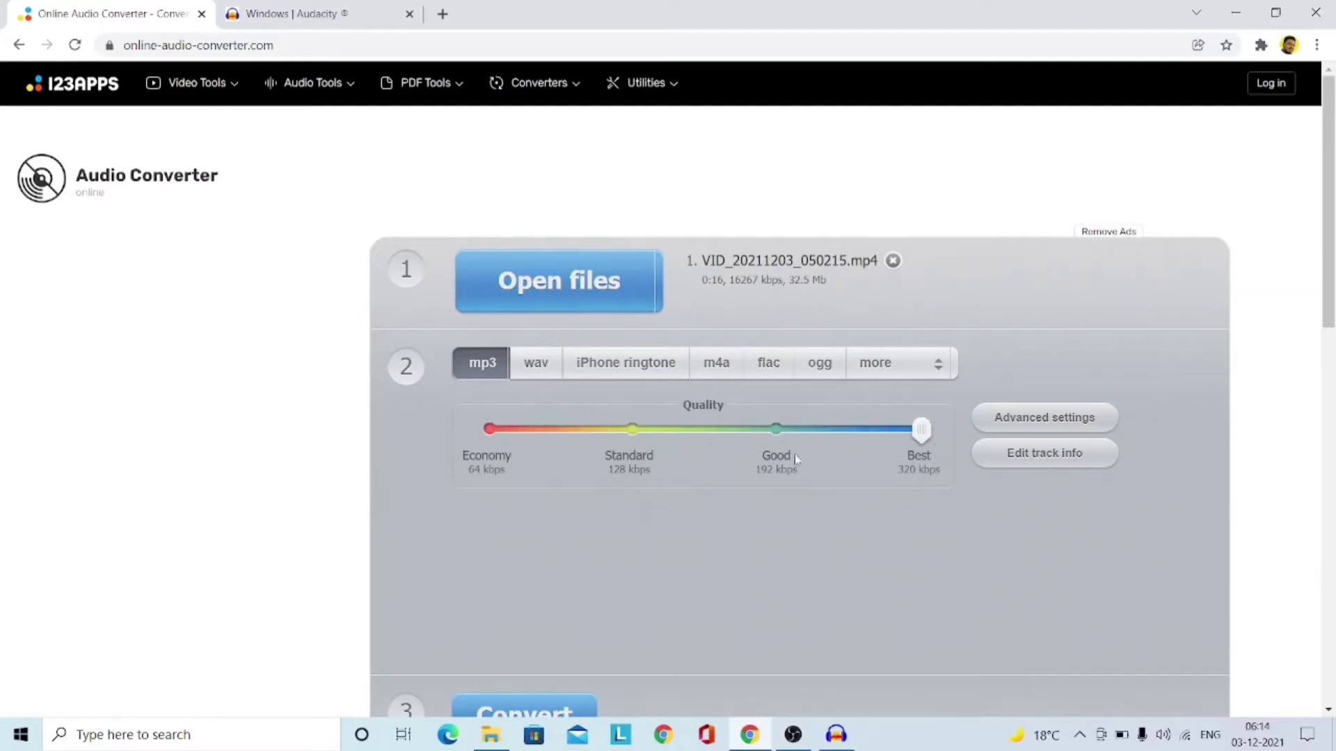
left_click(1333, 352)
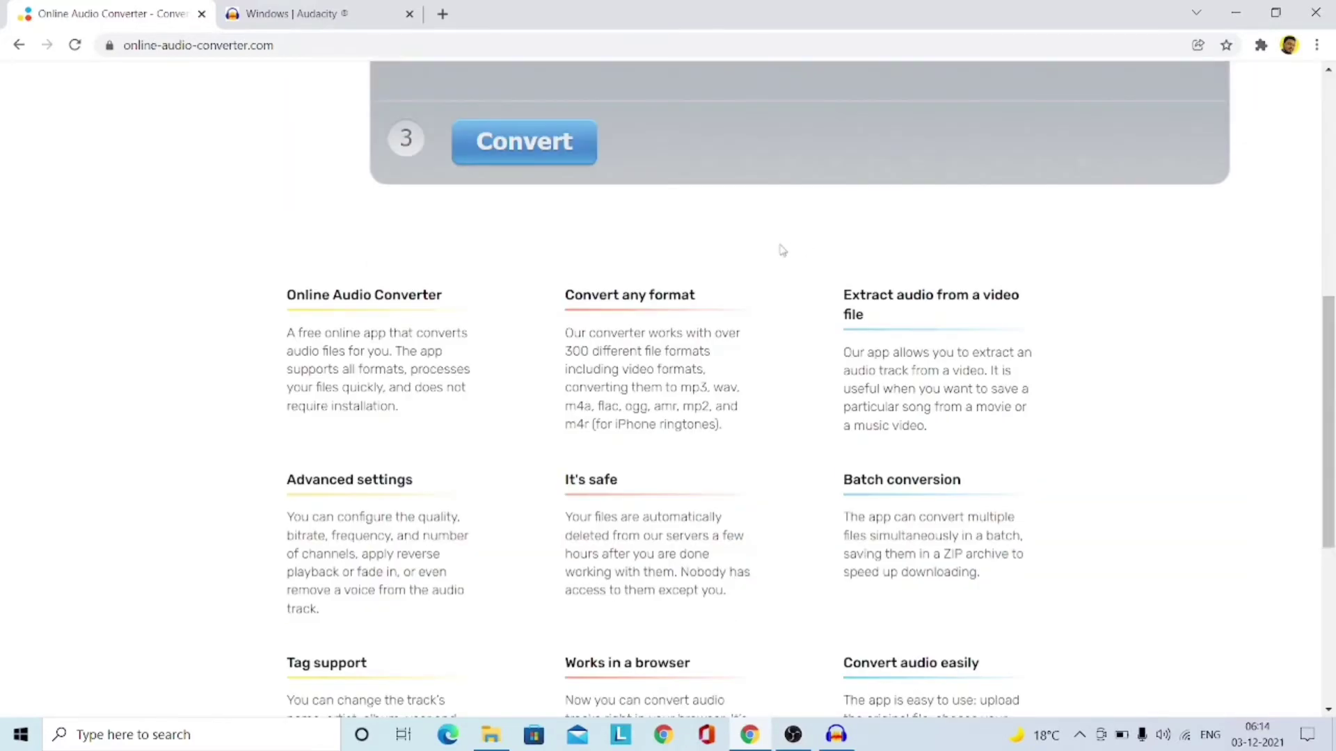
left_click(557, 141)
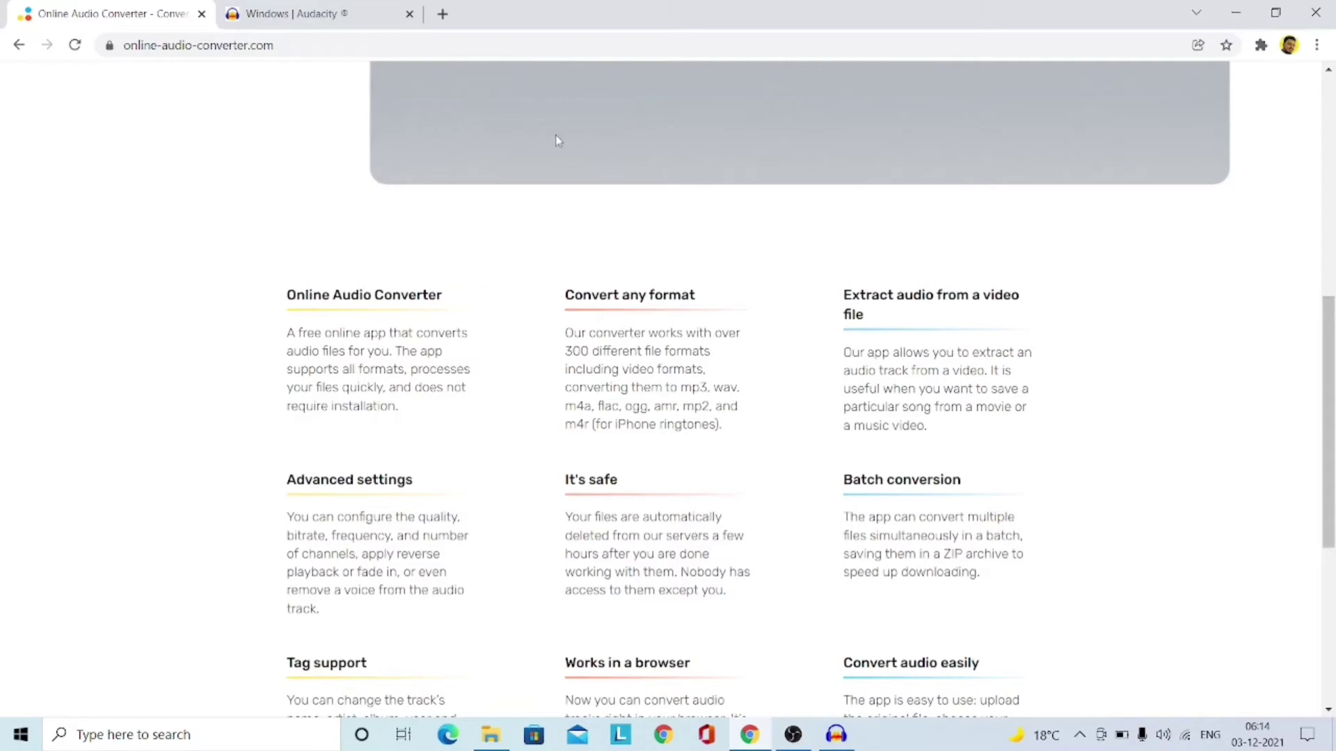
Download the converted mp3 file, dismiss the download notice and minimize the browser.
left_click(1333, 197)
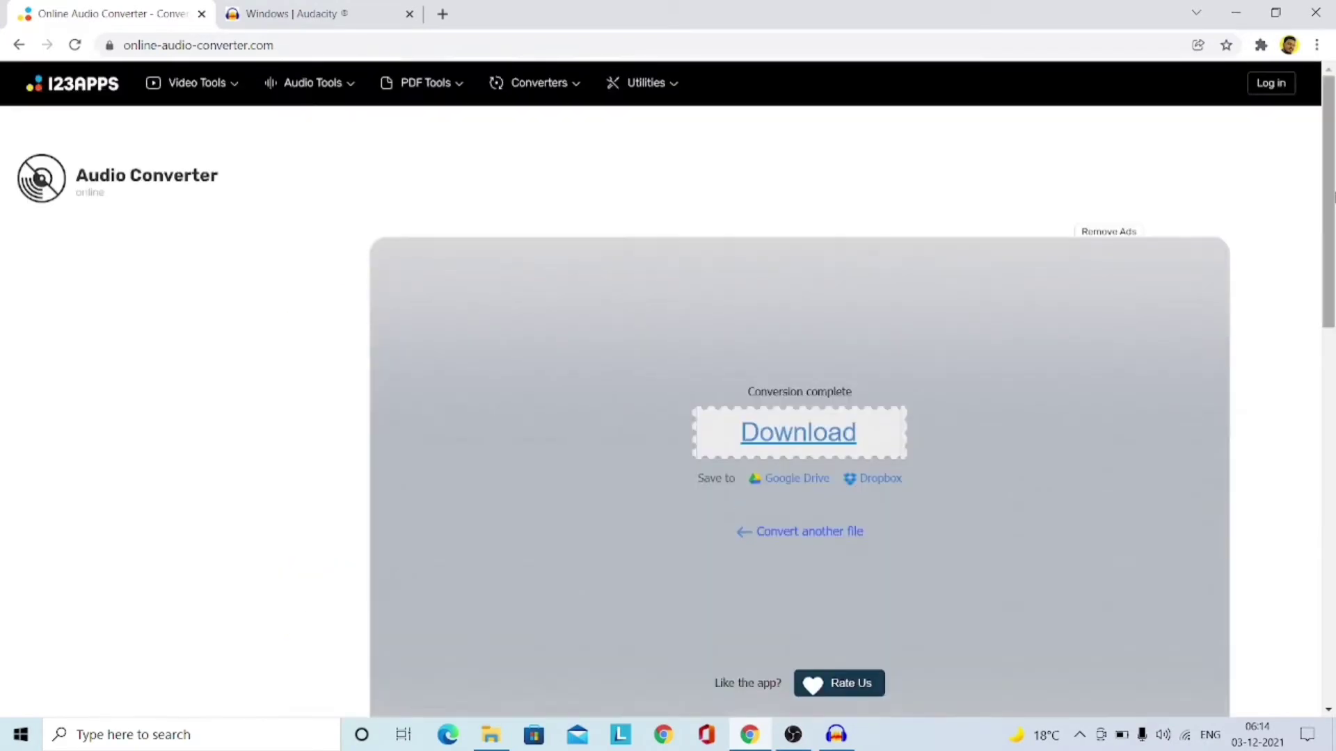
left_click(809, 439)
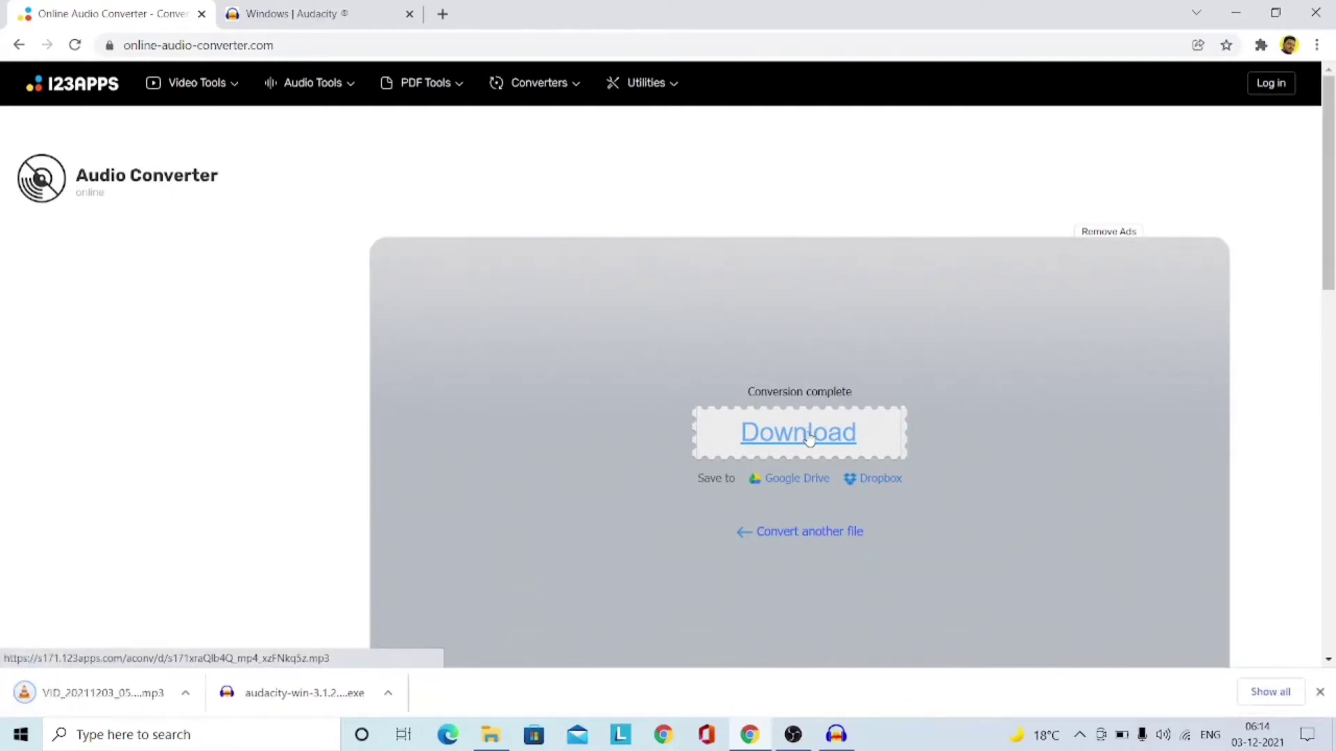
left_click(1320, 692)
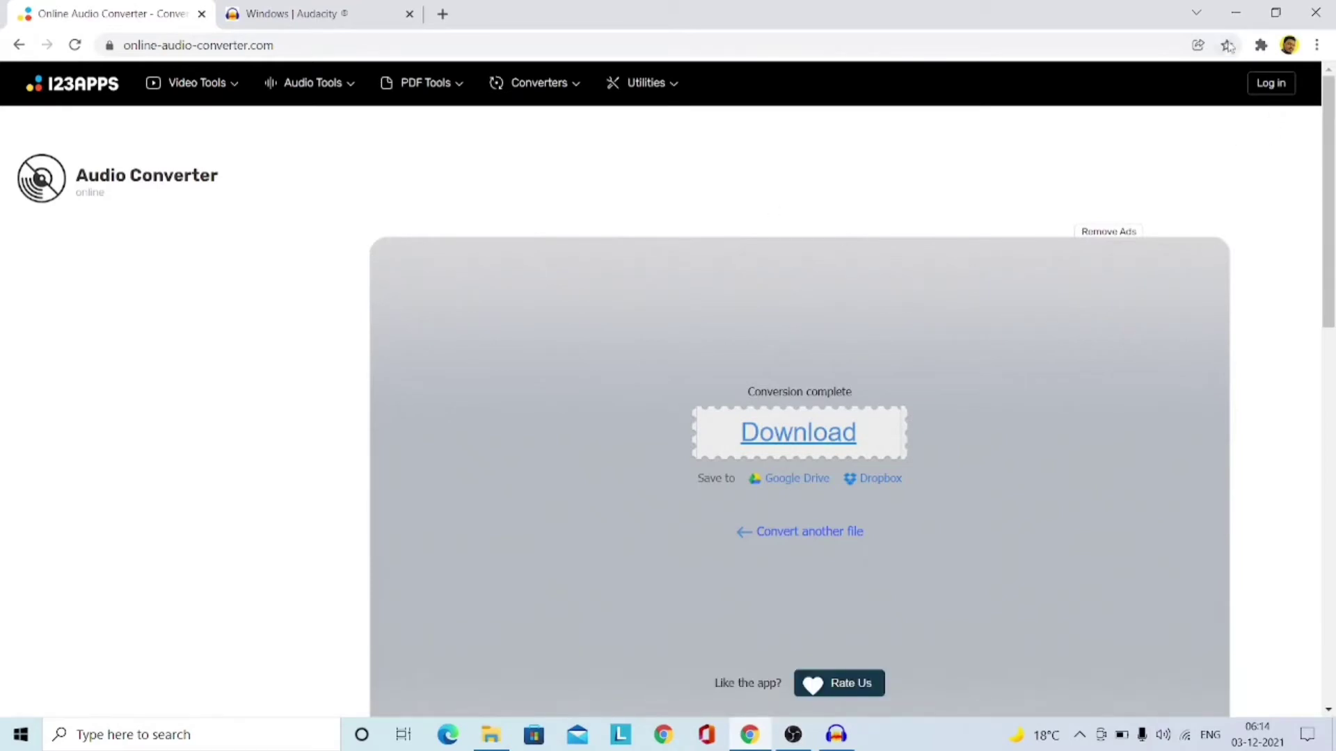
left_click(1237, 13)
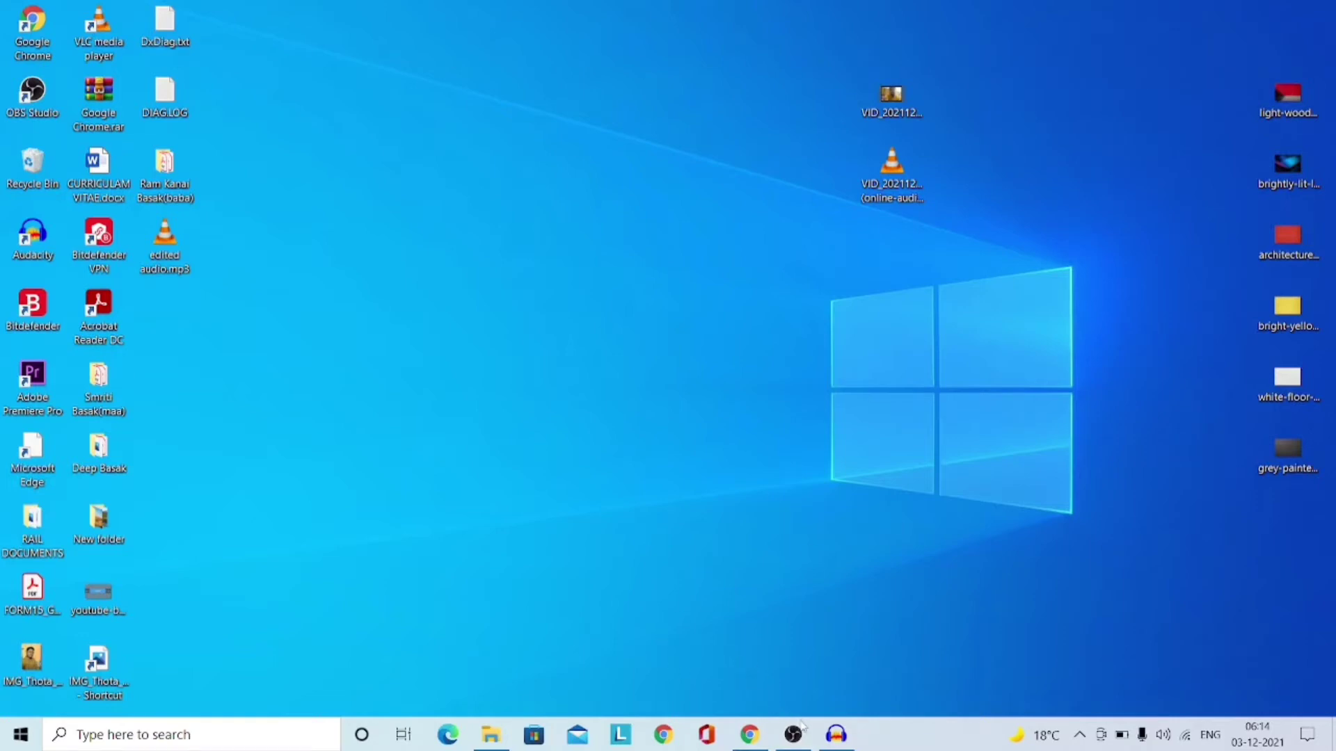
Switch to Audacity, open the converted VID_20211203_050215 mp3 from the Desktop and increase the track's height.
left_click(834, 739)
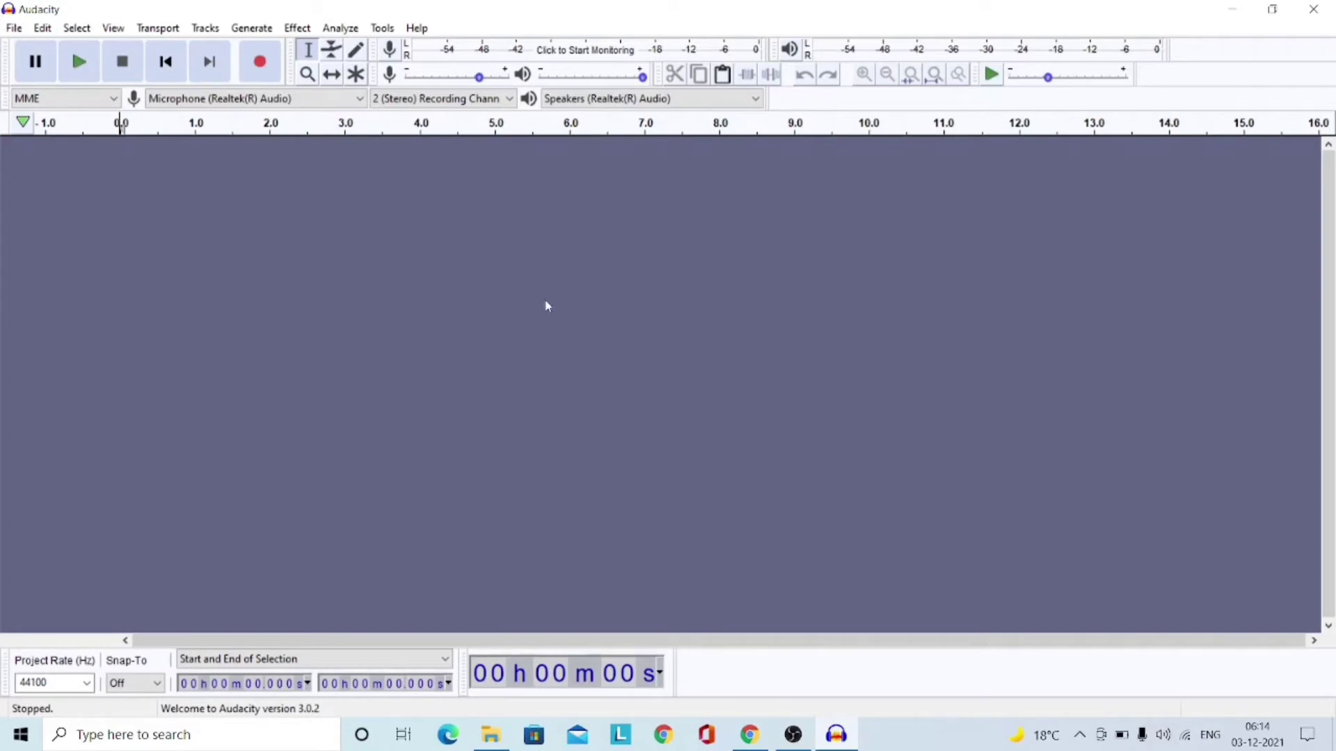
left_click(15, 29)
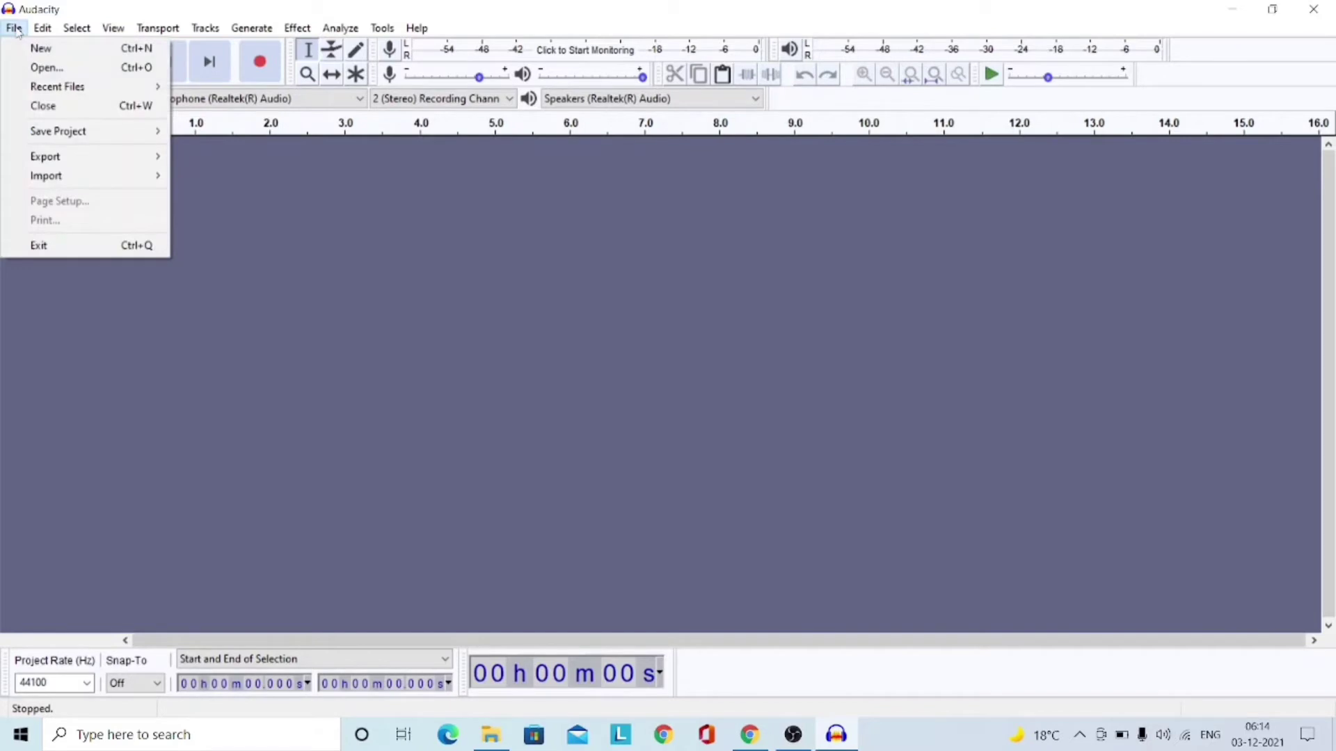
left_click(43, 68)
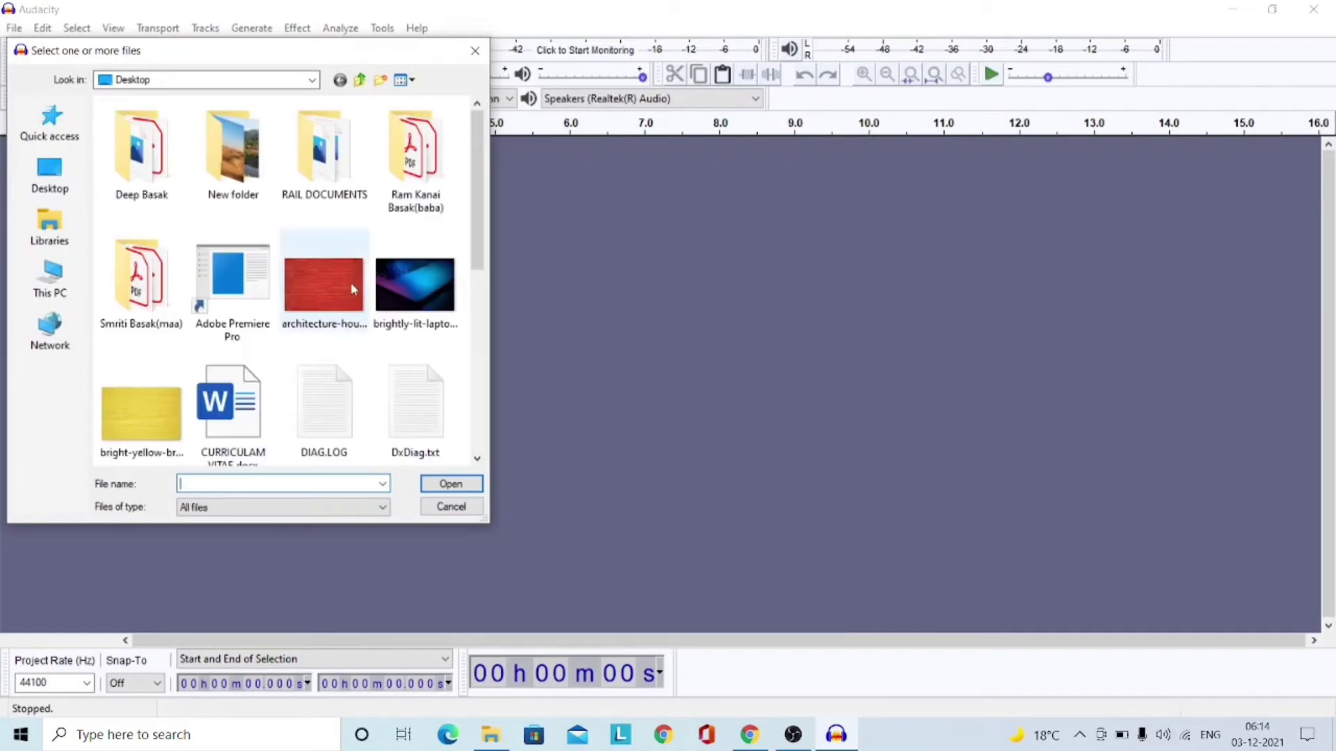
left_click(477, 458)
left_click(478, 458)
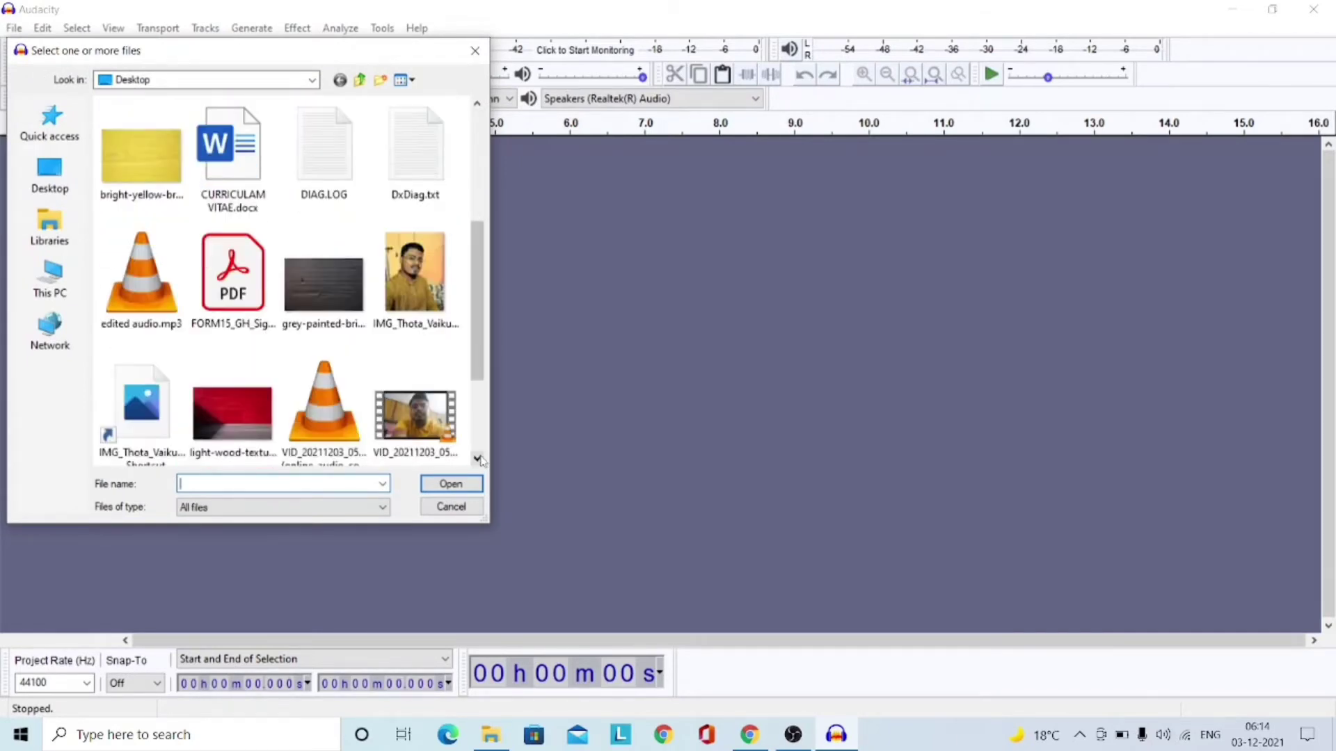
left_click(477, 459)
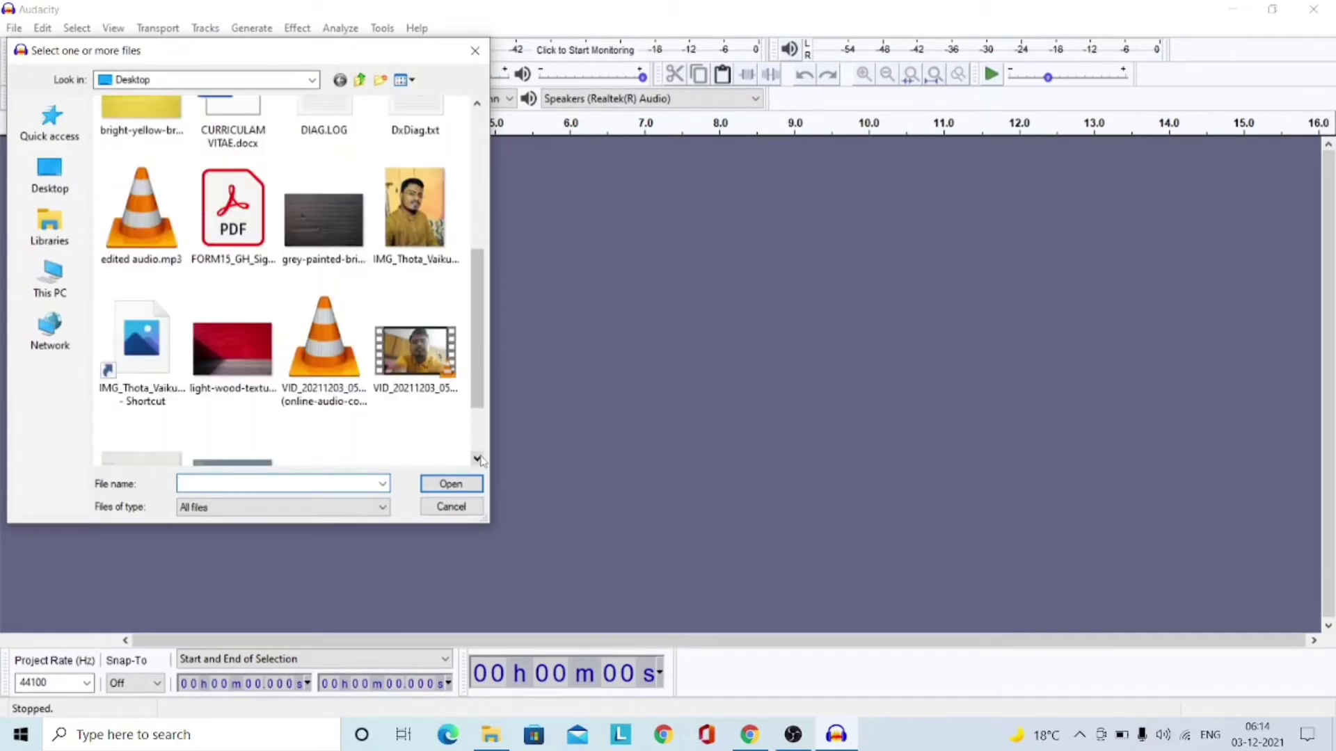
double_click(321, 362)
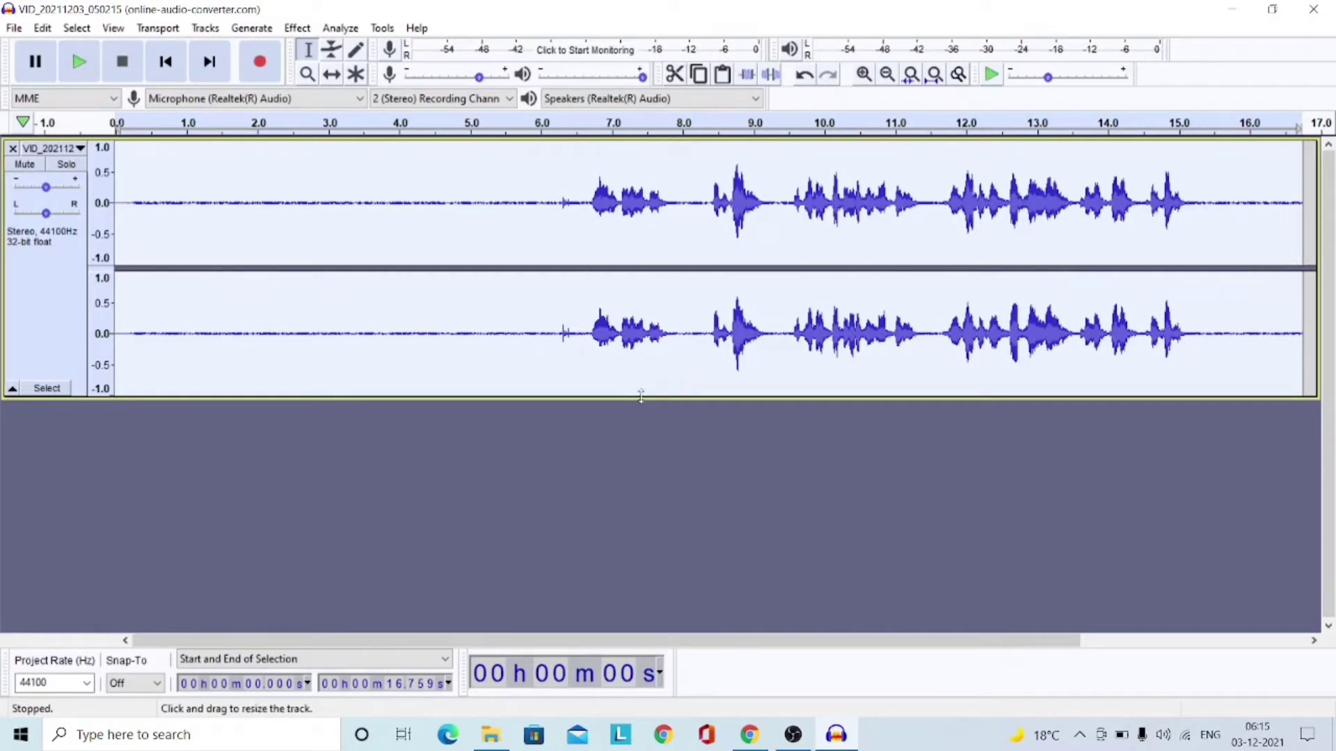
left_click_drag(641, 396, 652, 589)
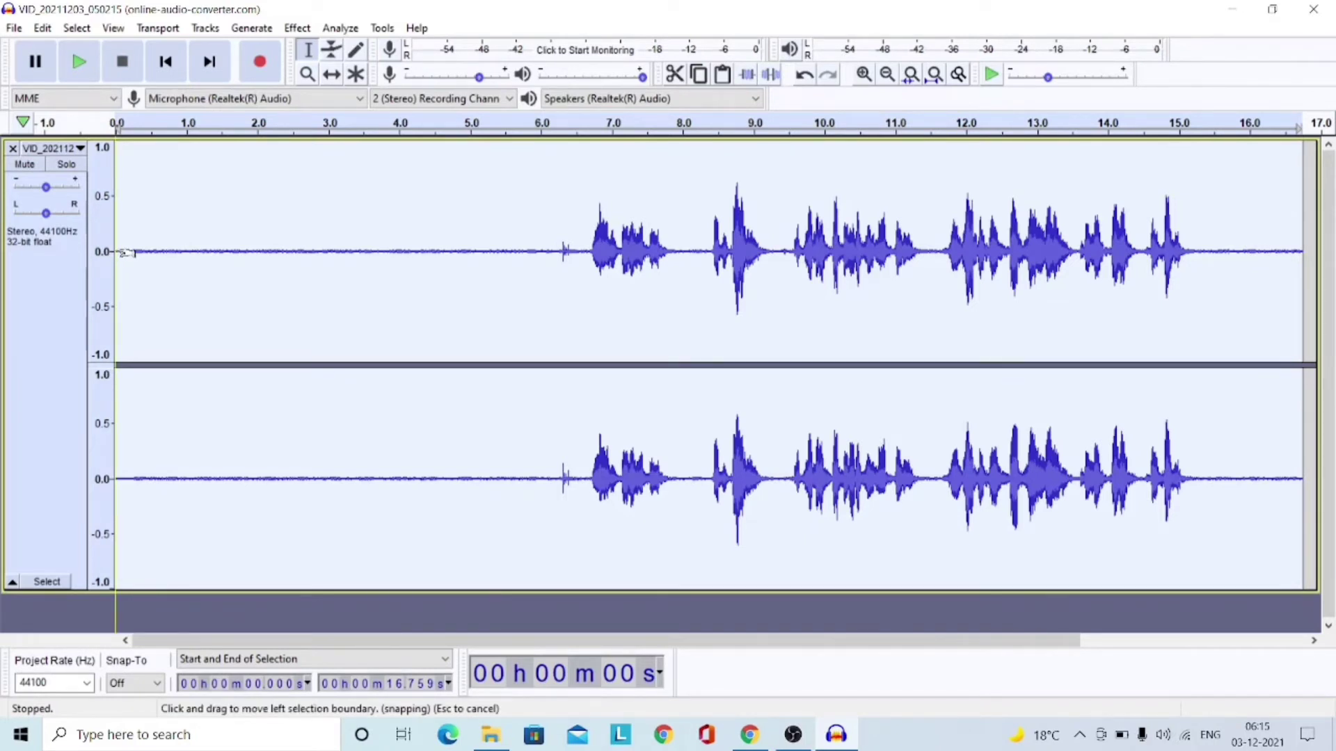
Move the start of the audio selection to about 6.28 s and capture a noise profile with Noise Reduction.
left_click_drag(127, 252, 571, 345)
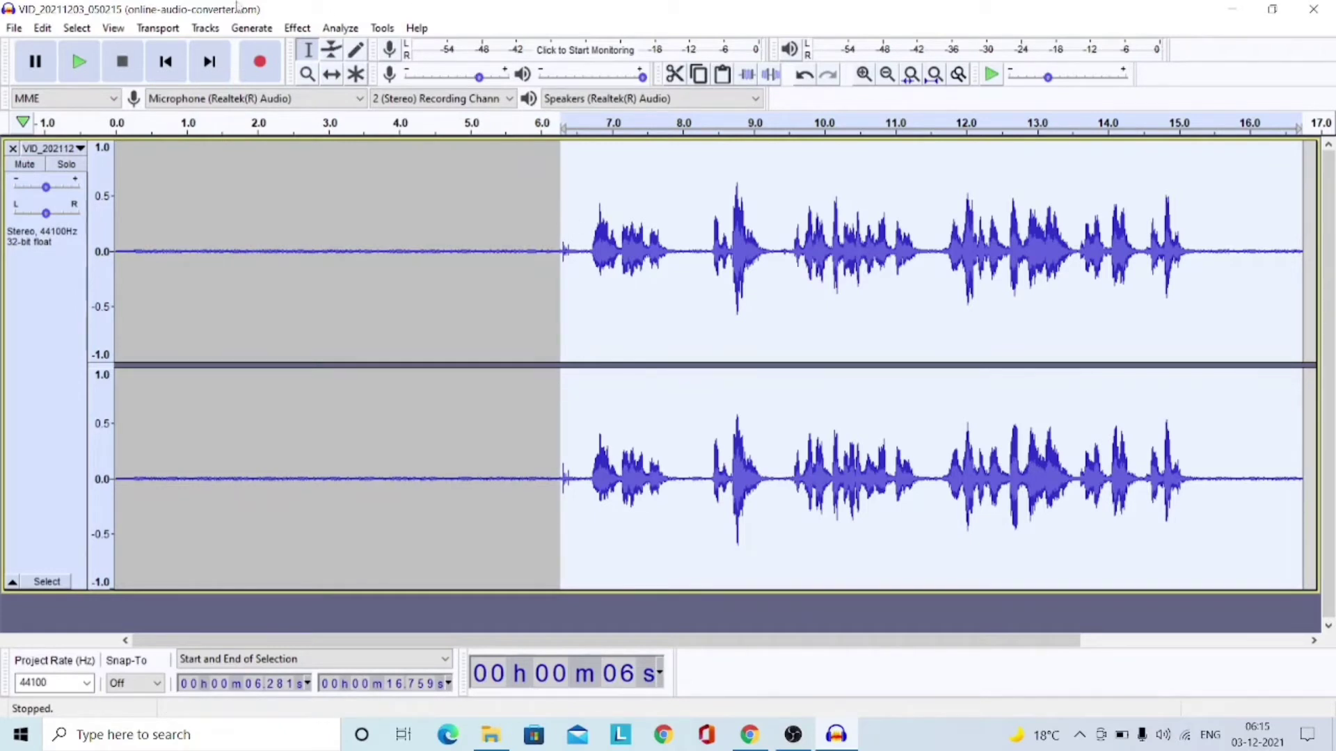
left_click(298, 28)
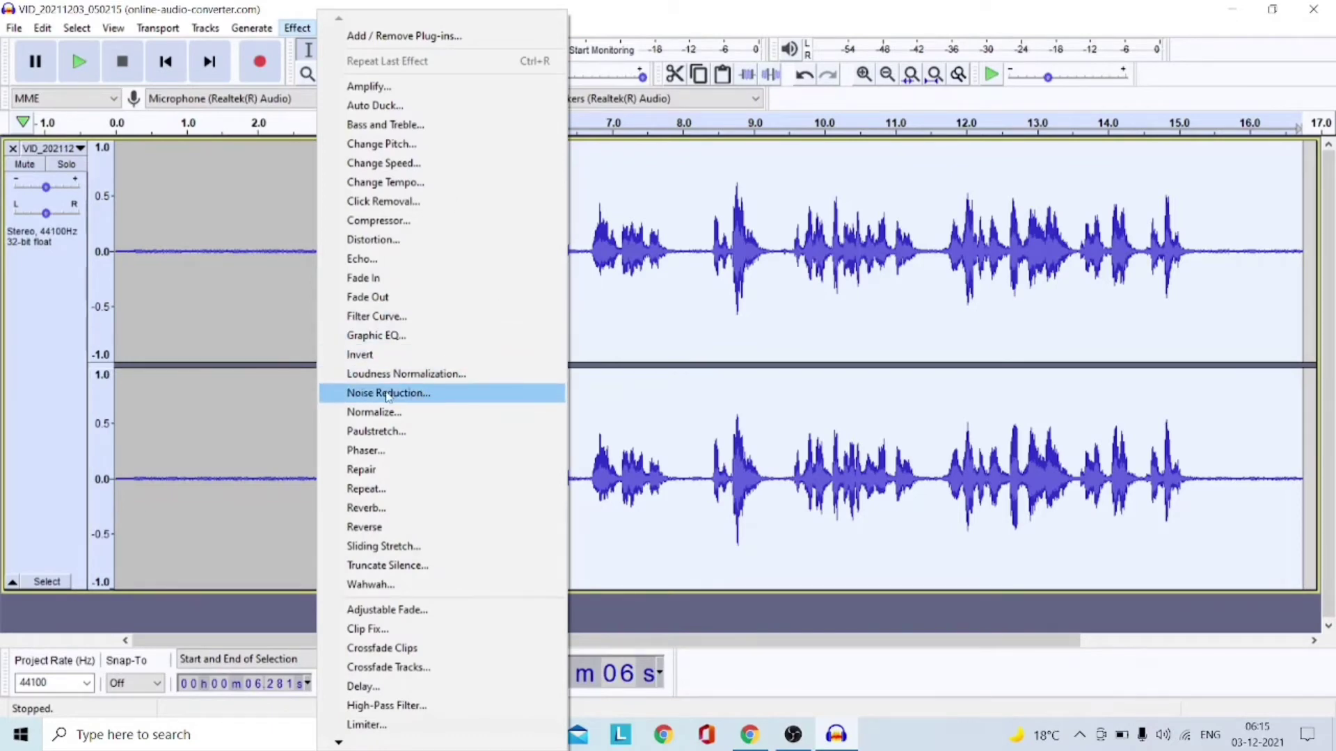
left_click(411, 394)
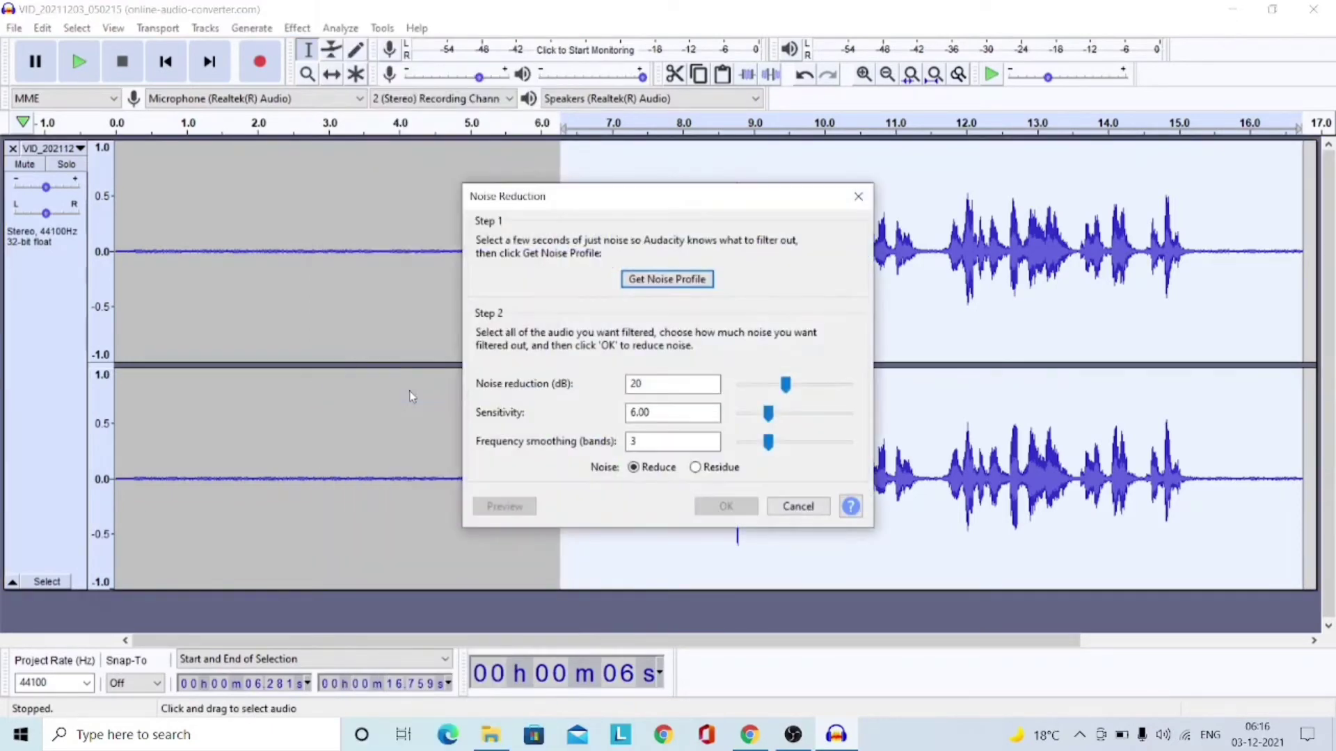
left_click(673, 280)
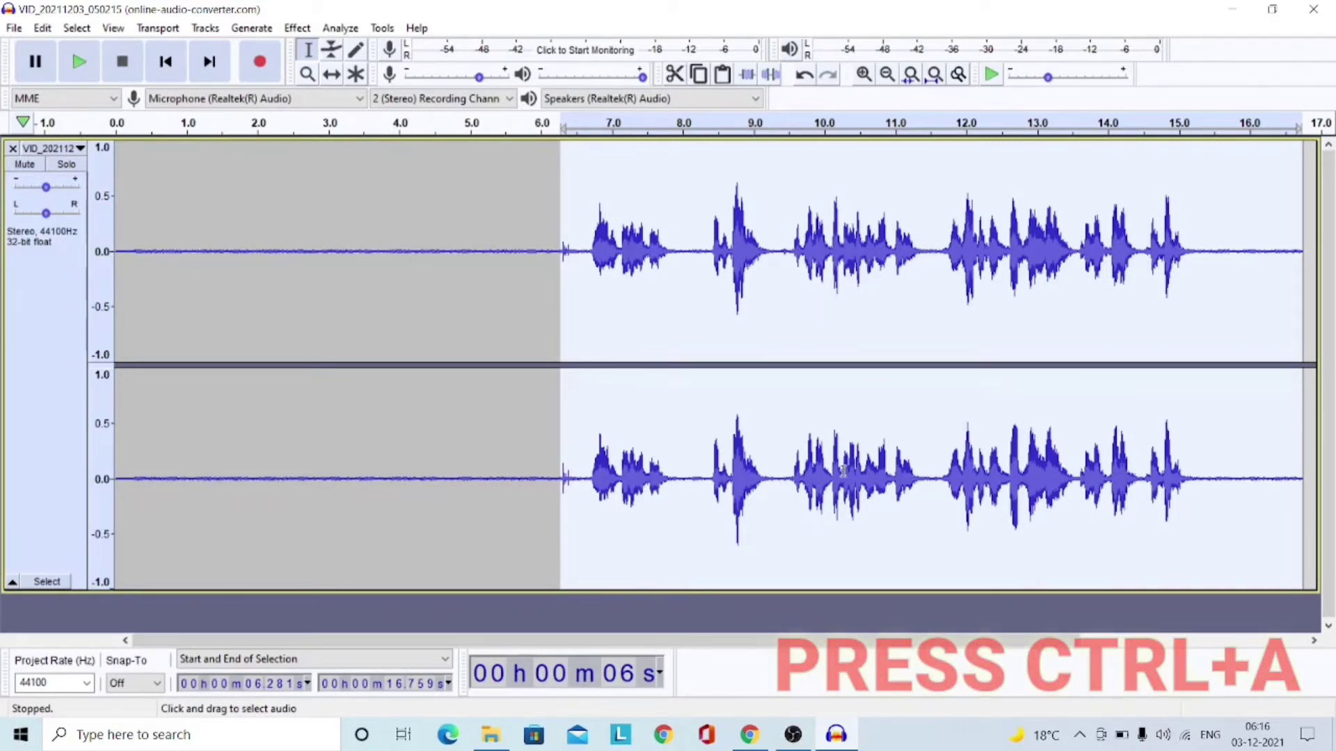
Apply Noise Reduction to the whole track at about 20 dB with sensitivity 6.00 and 3 smoothing bands, and play the result.
key("ctrl+a")
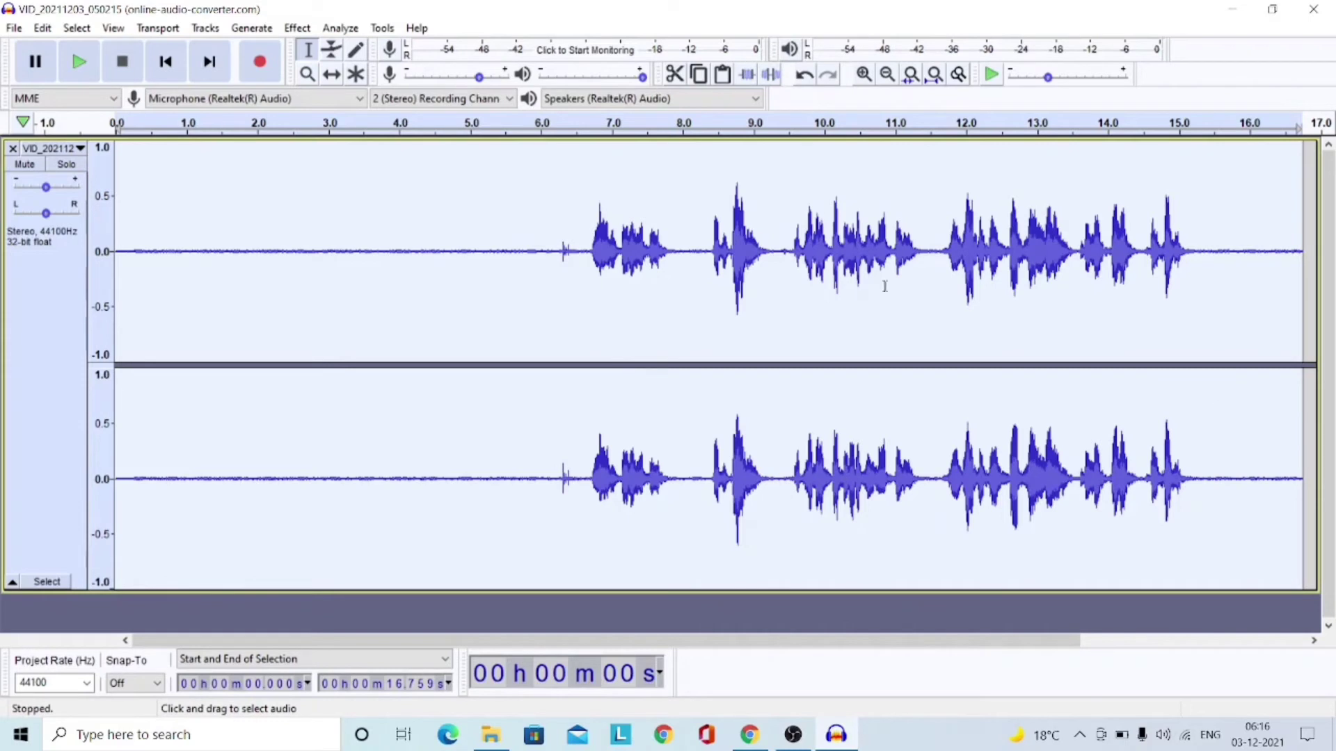
left_click(296, 28)
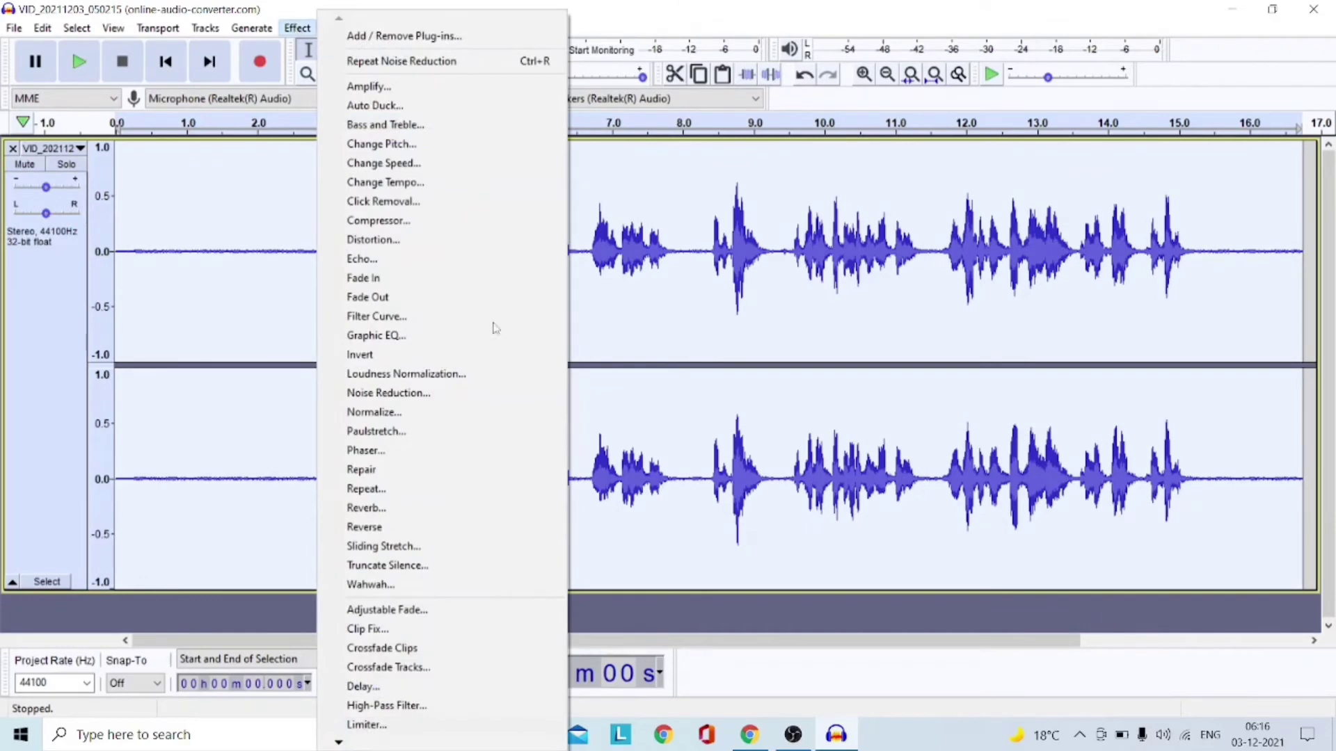
left_click(415, 395)
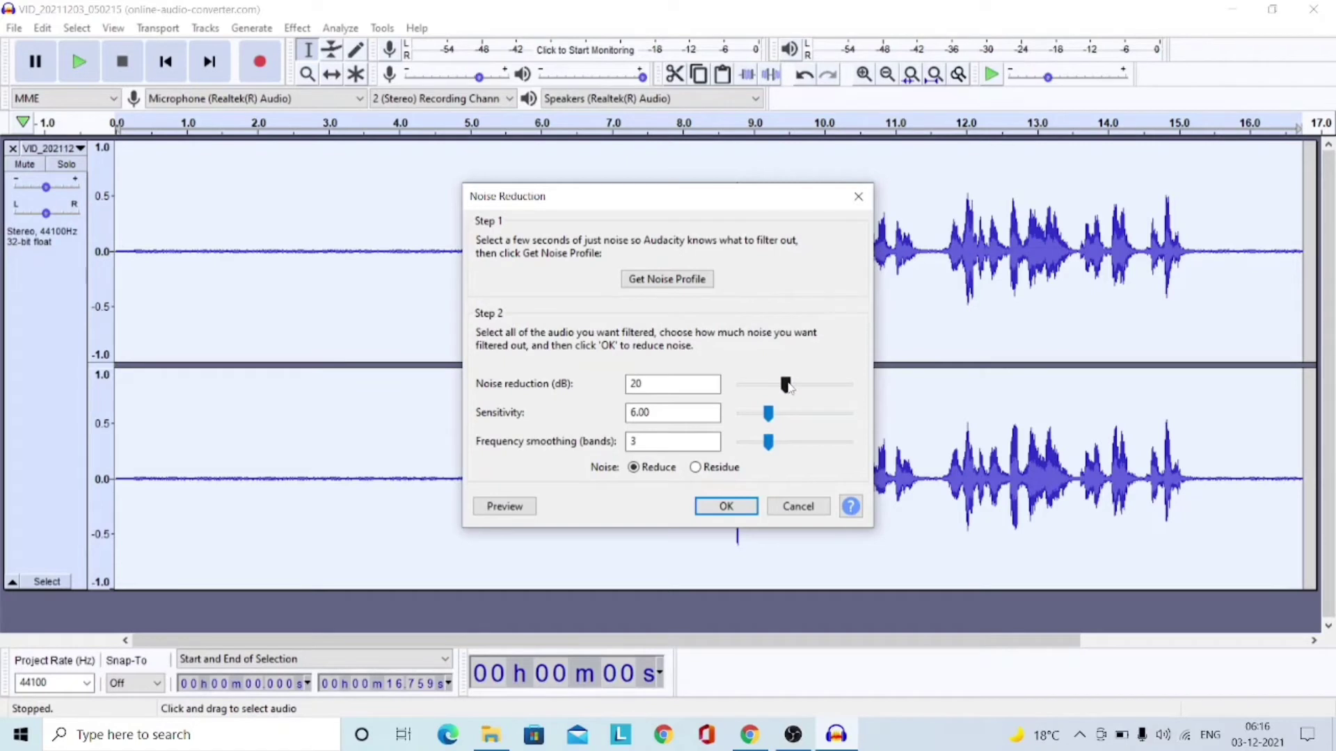
mouse_move(787, 387)
left_mouse_down()
mouse_move(756, 395)
mouse_move(788, 391)
left_mouse_up()
left_click_drag(788, 388, 789, 388)
left_click(726, 507)
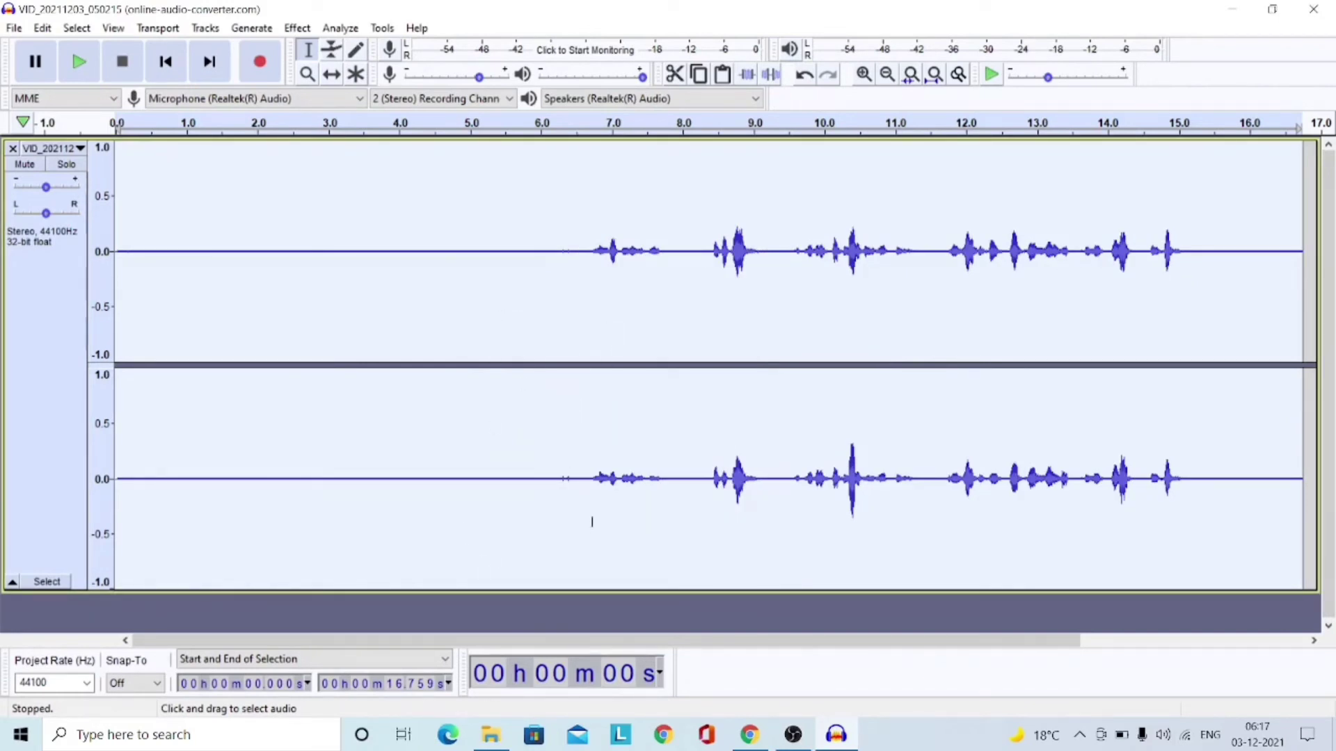
left_click(78, 66)
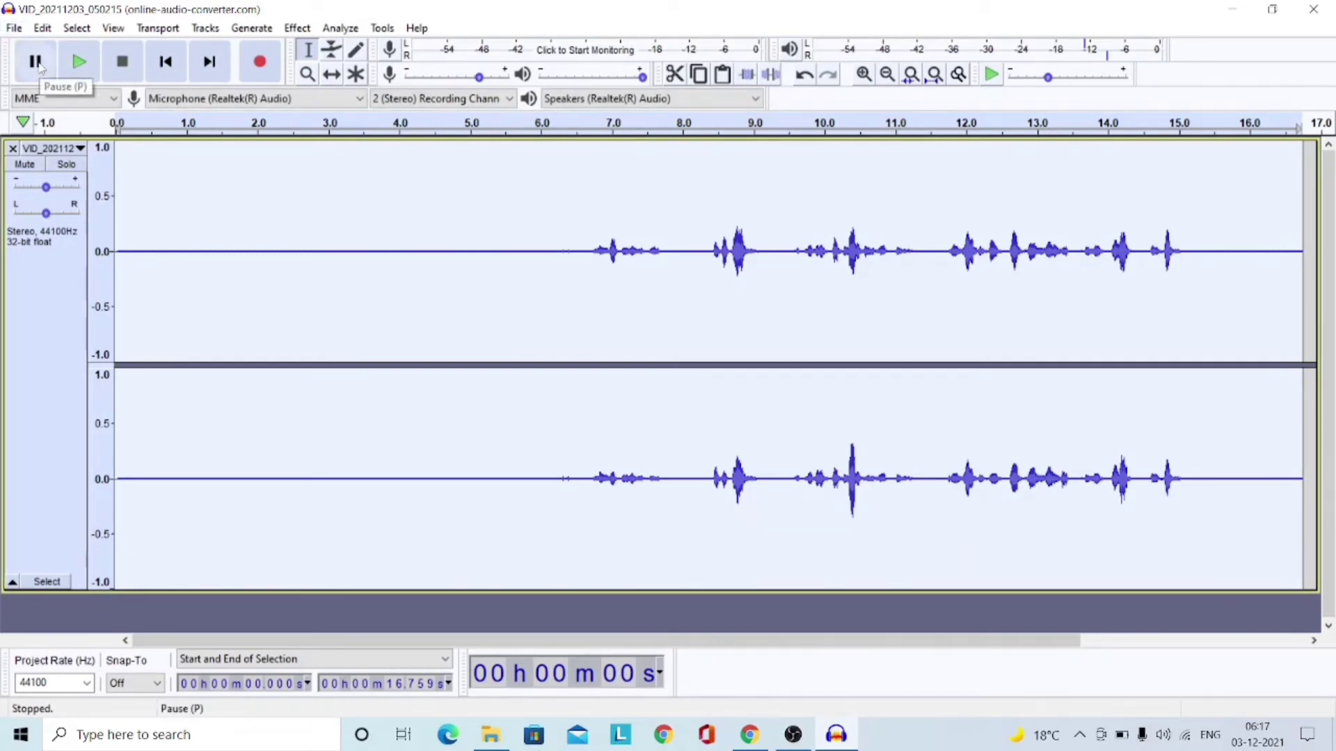
Export the cleaned audio to the Desktop as an MP3 named "edited audio file", accepting the existing metadata tags.
left_click(13, 31)
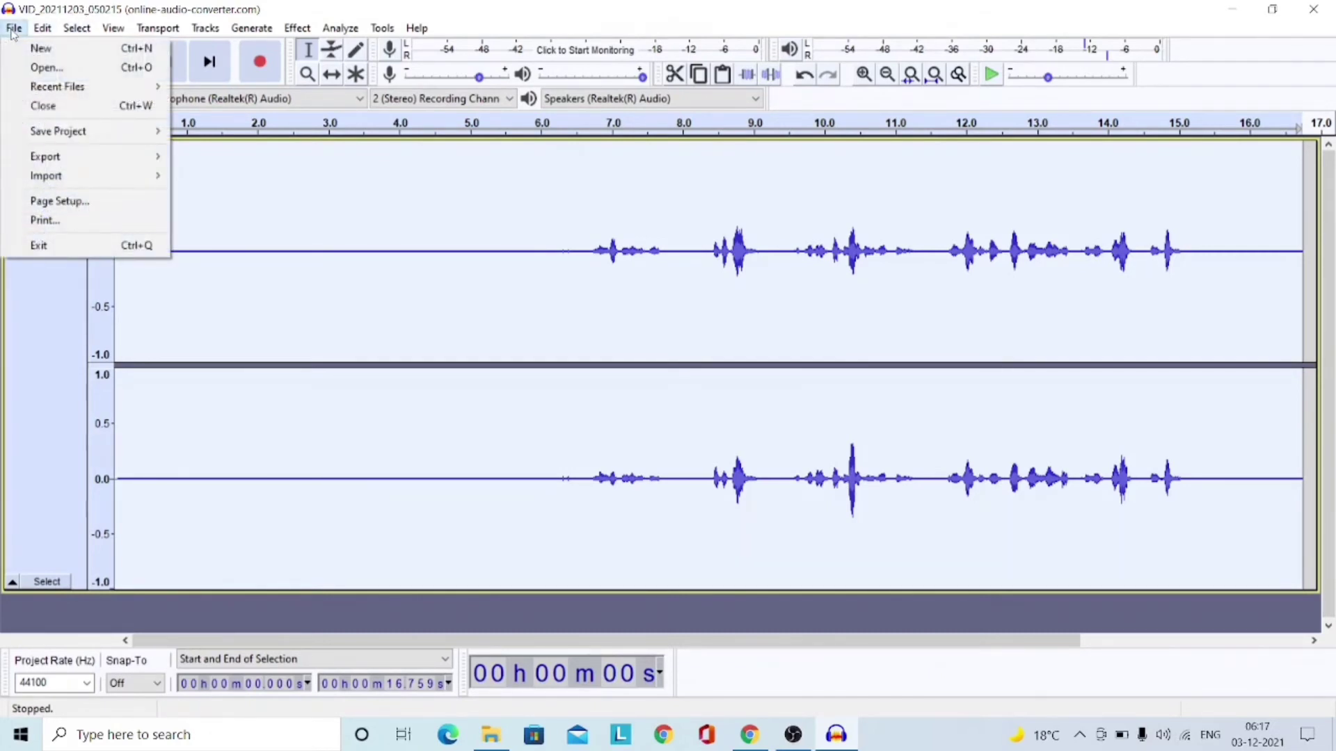
mouse_move(74, 156)
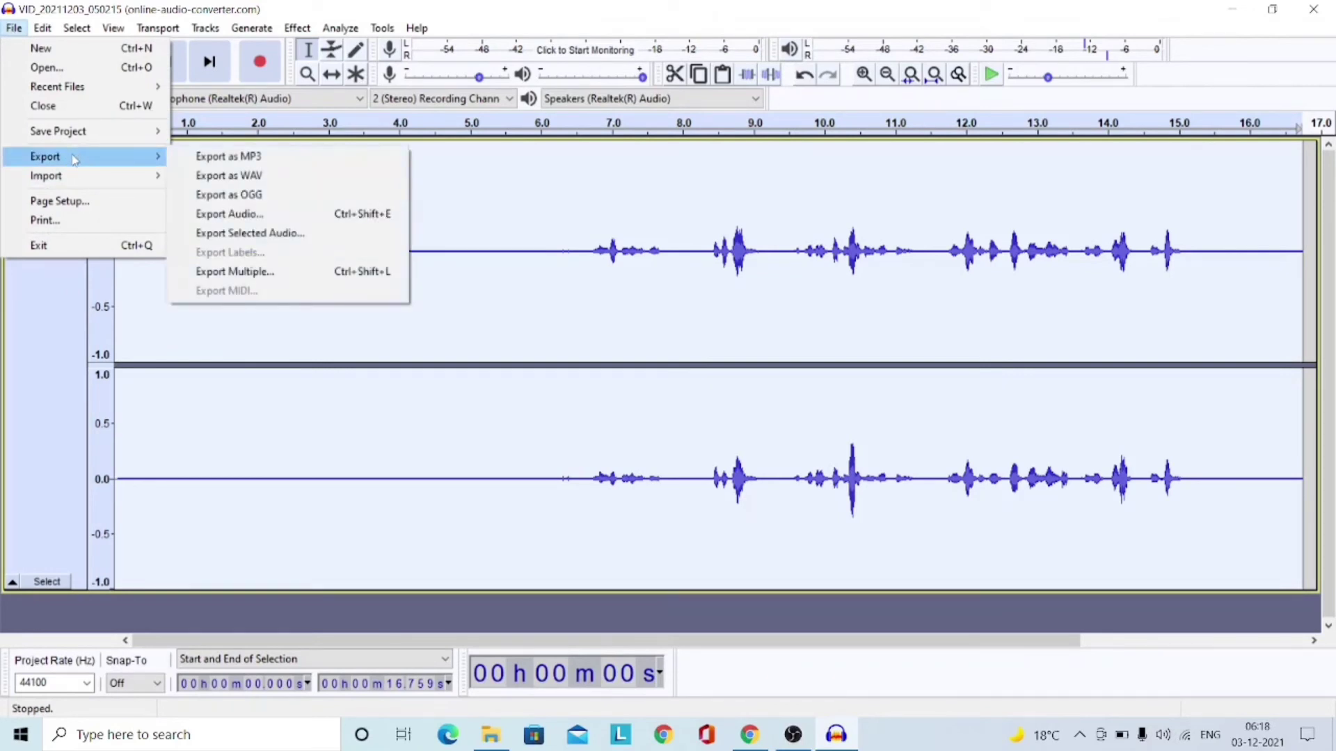
left_click(223, 157)
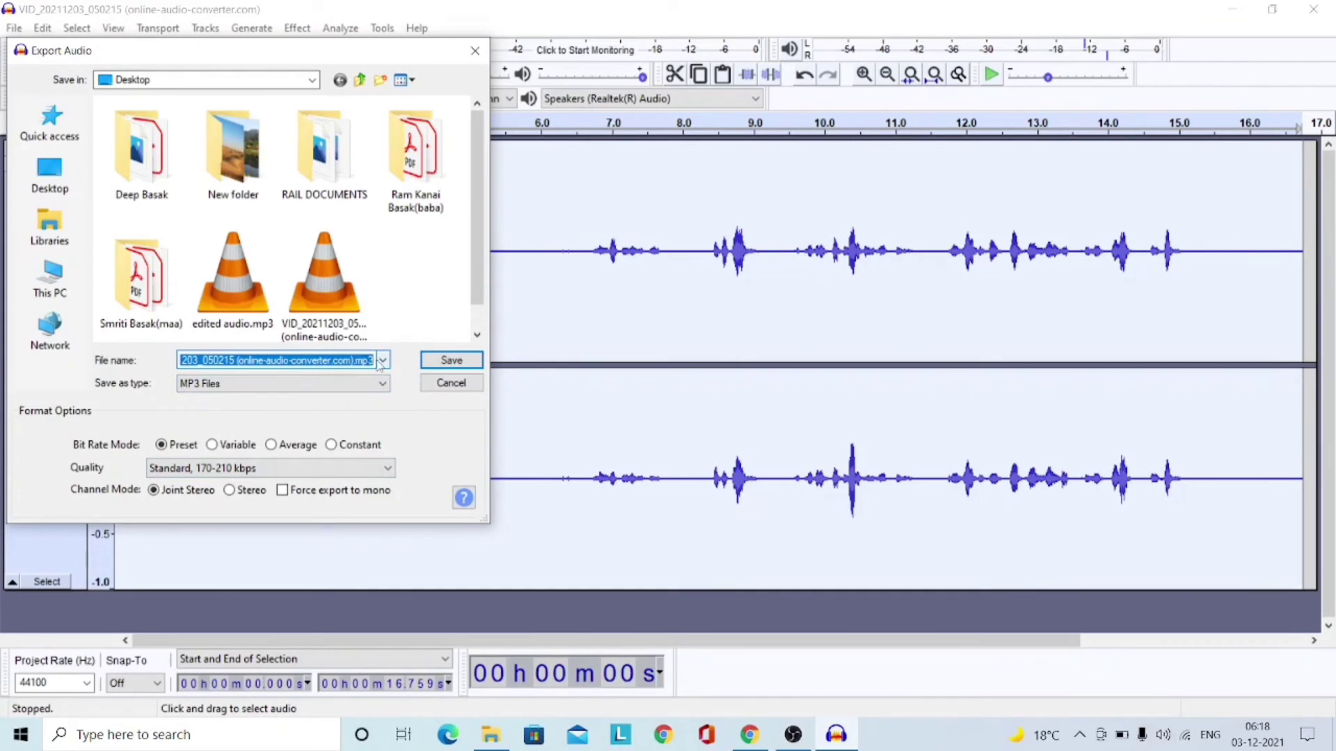
key("BackSpace")
type("edited aud")
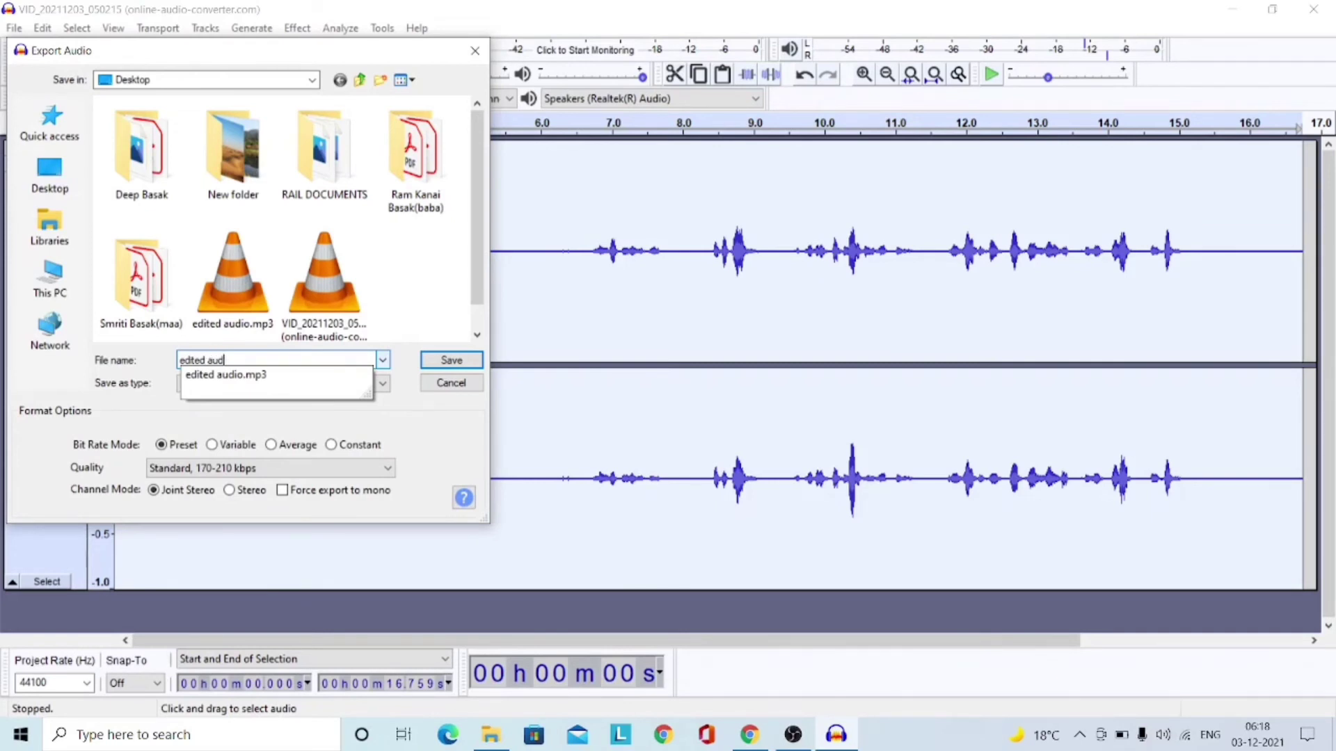
type("io file")
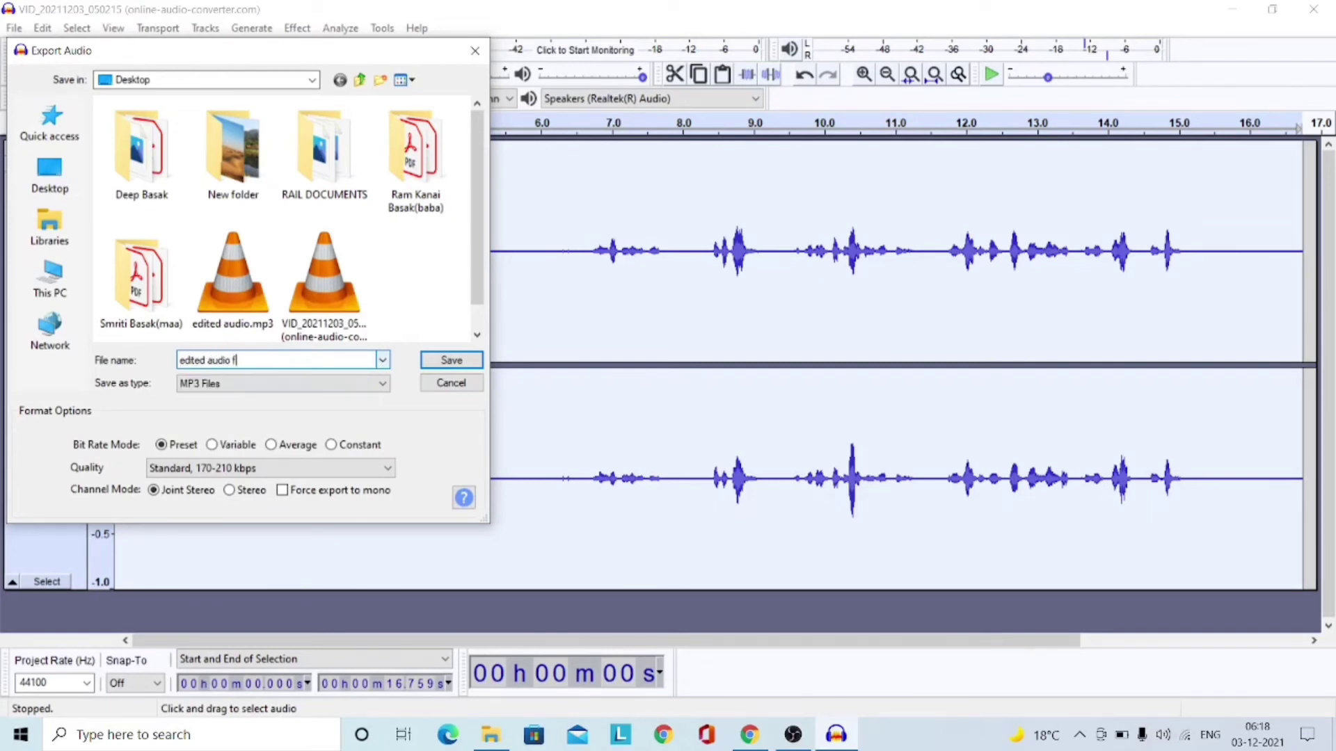
left_click(433, 360)
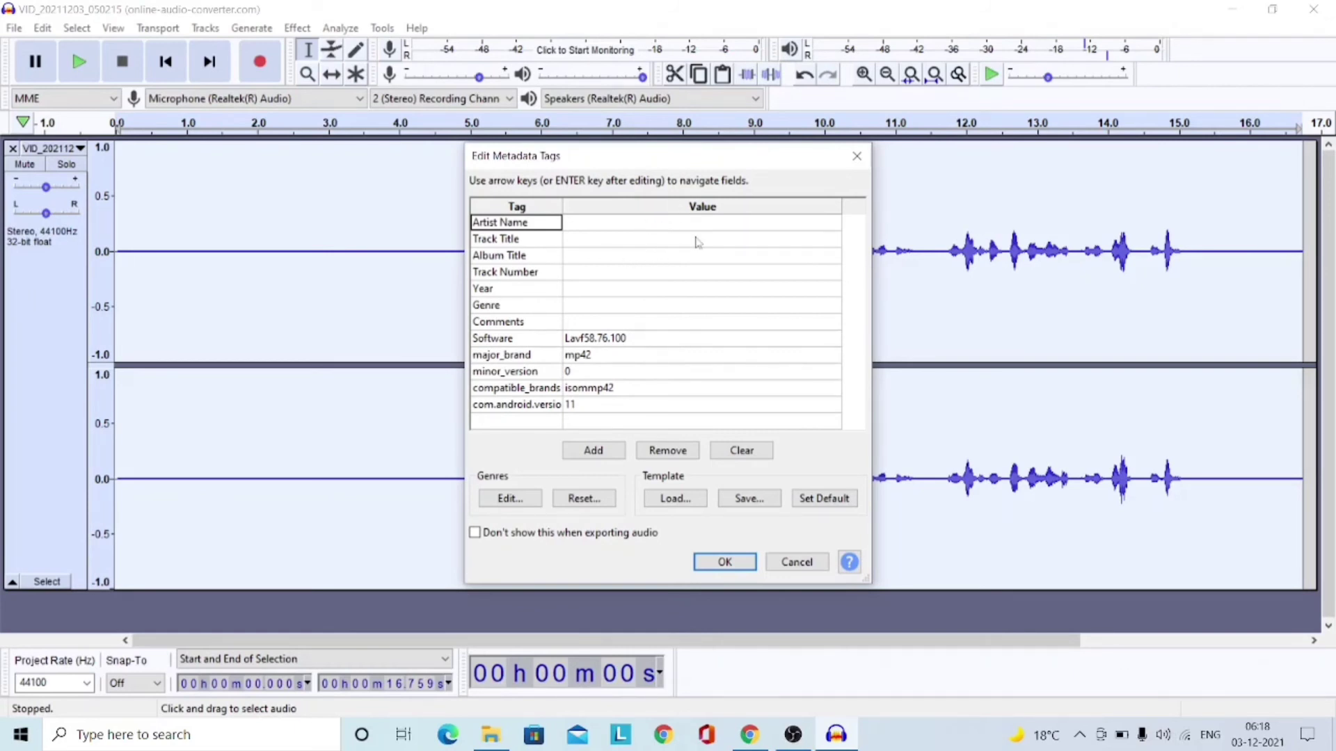
left_click(724, 561)
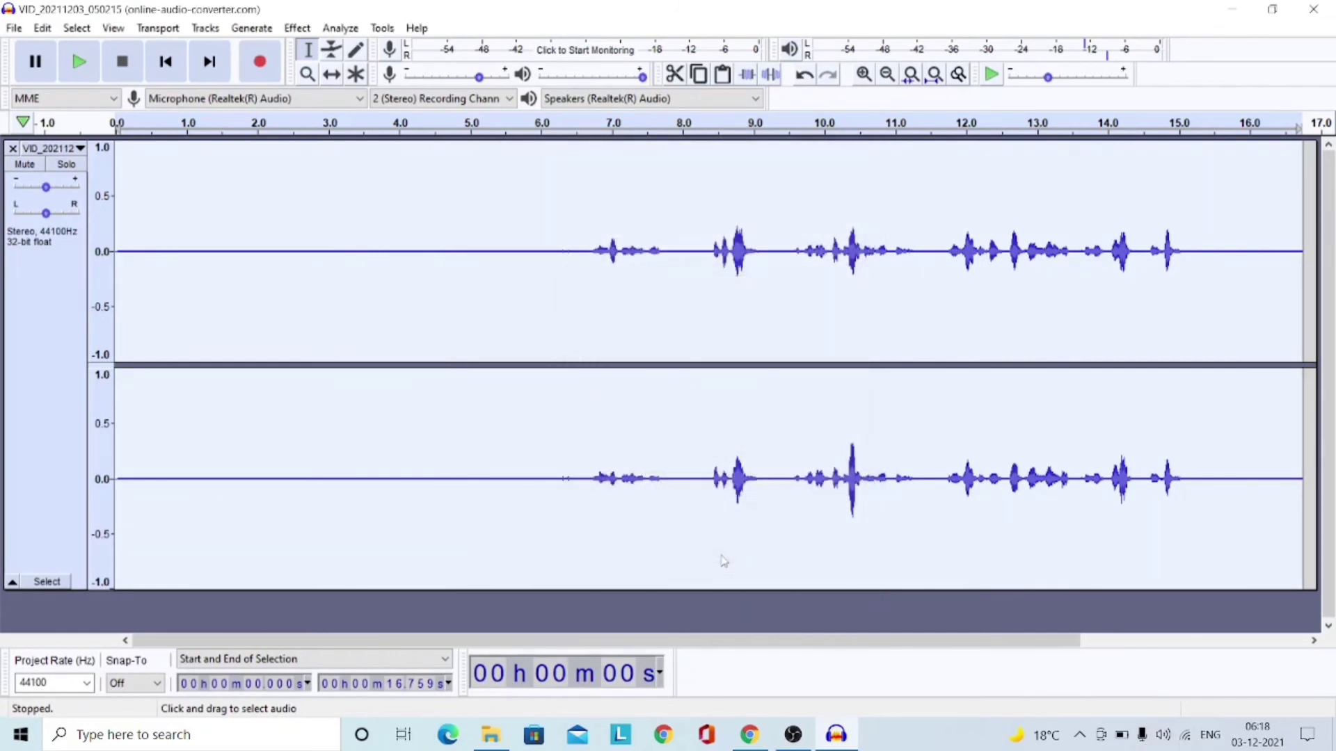